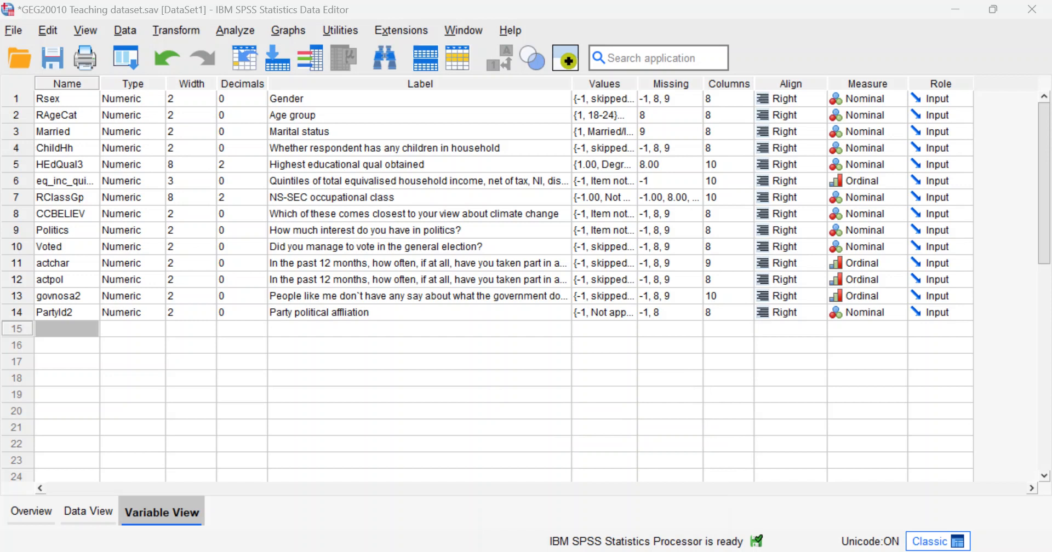
Review the value labels of Politics and choose it as the input variable for Recode into Different Variables.
click(628, 230)
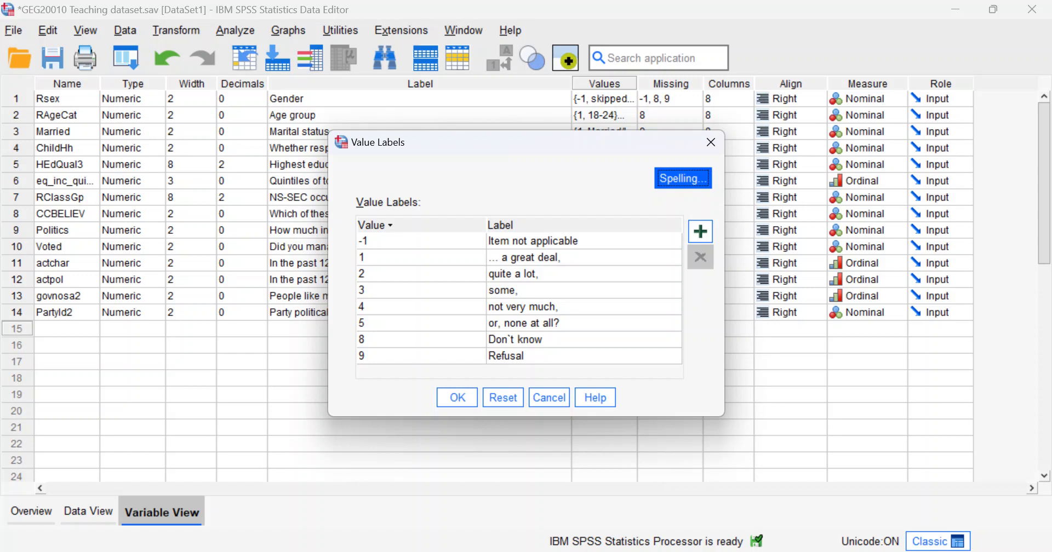
click(458, 398)
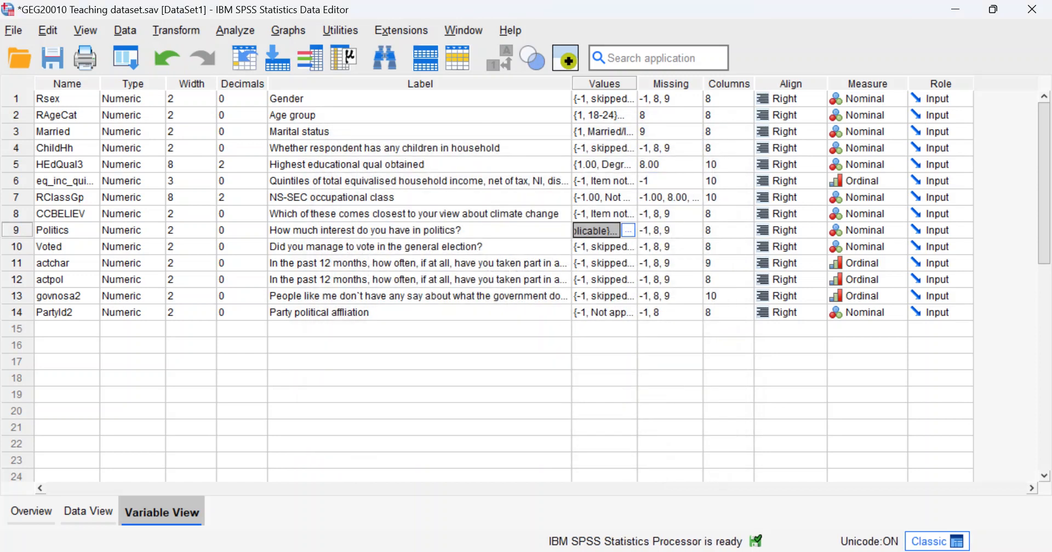
click(176, 30)
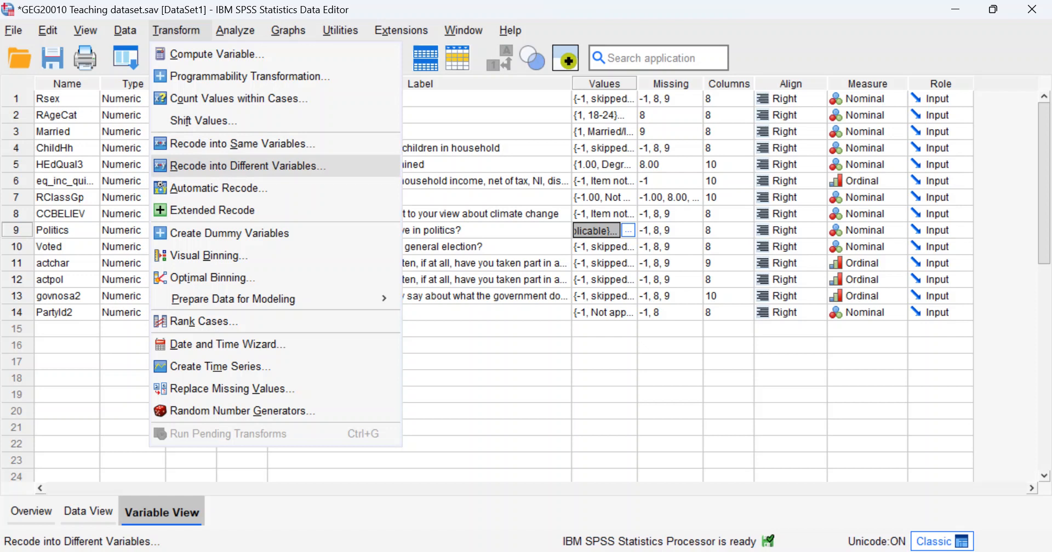
key(Return)
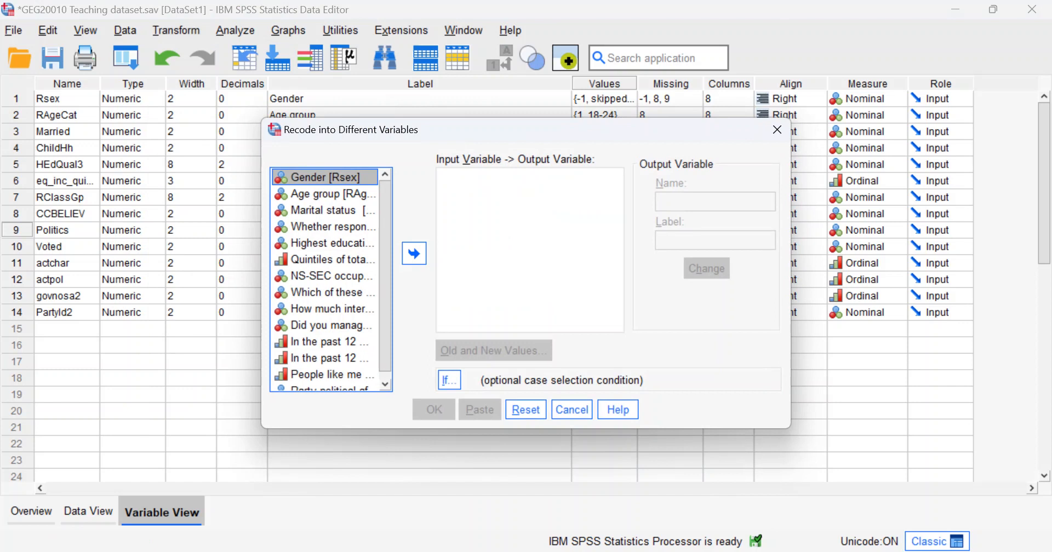
click(332, 309)
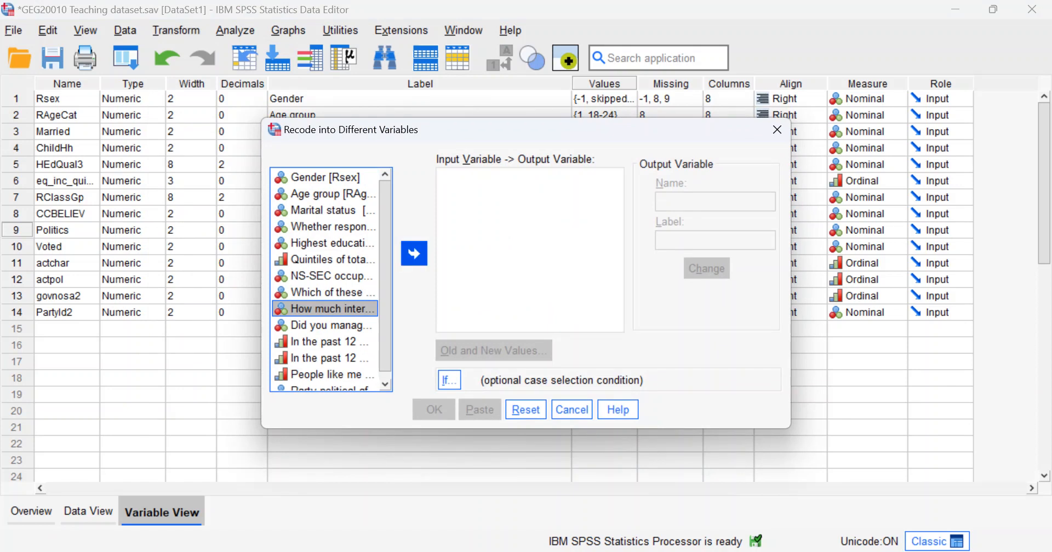
click(414, 253)
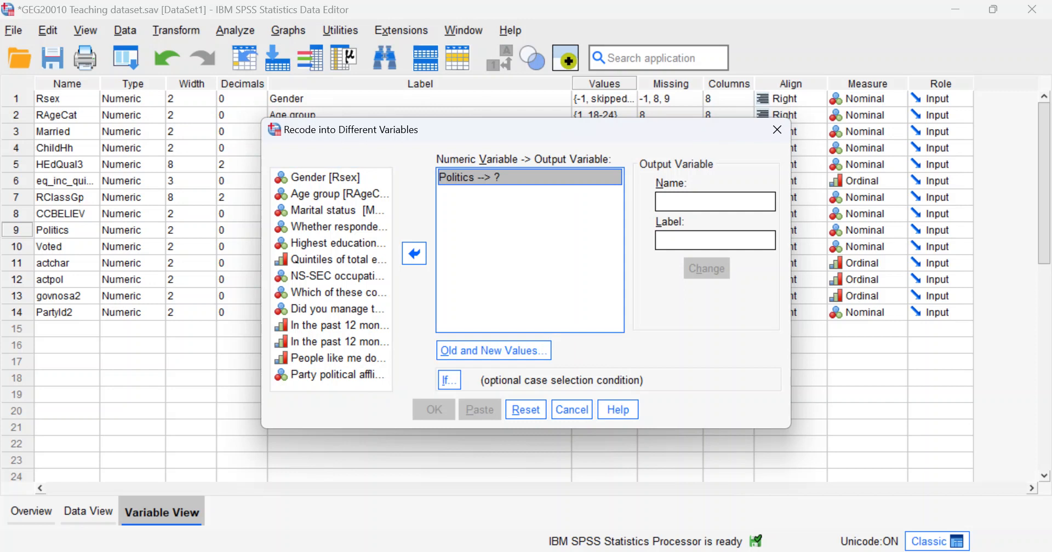
Define the output variable as RECpolitics with the label "REC Hw much interest do you have in politics".
click(715, 202)
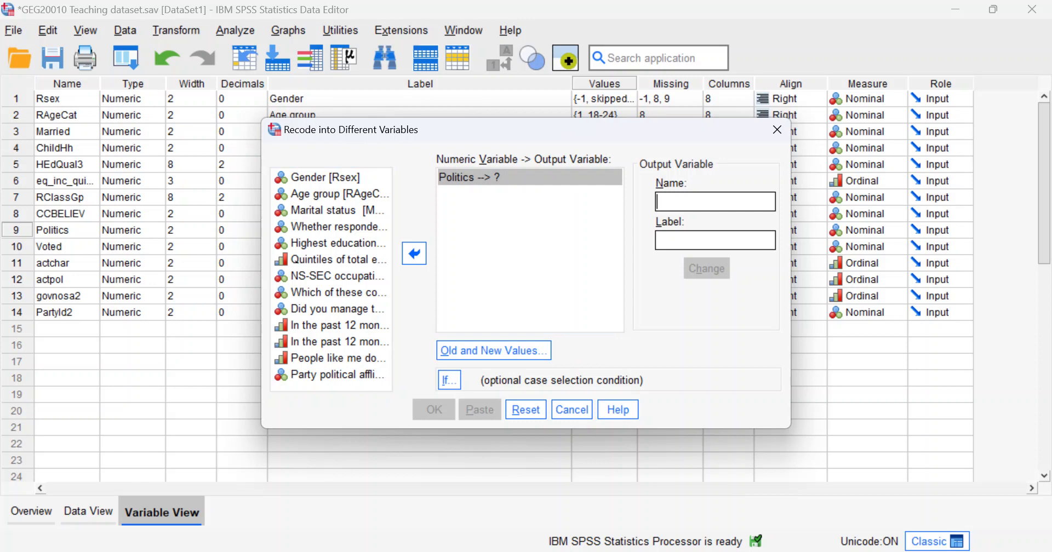
text(R)
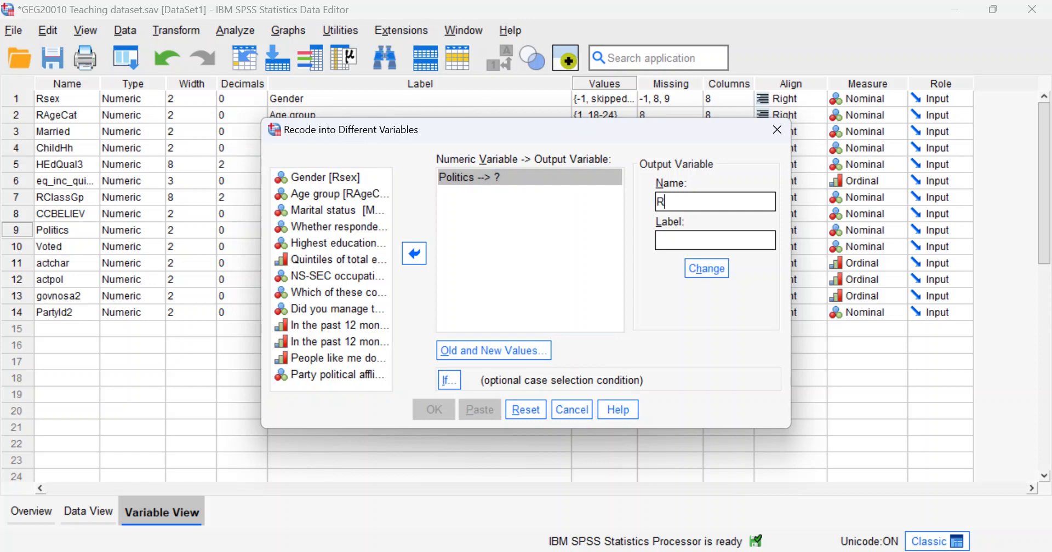
text(EC)
text(politics)
click(660, 241)
text(REC )
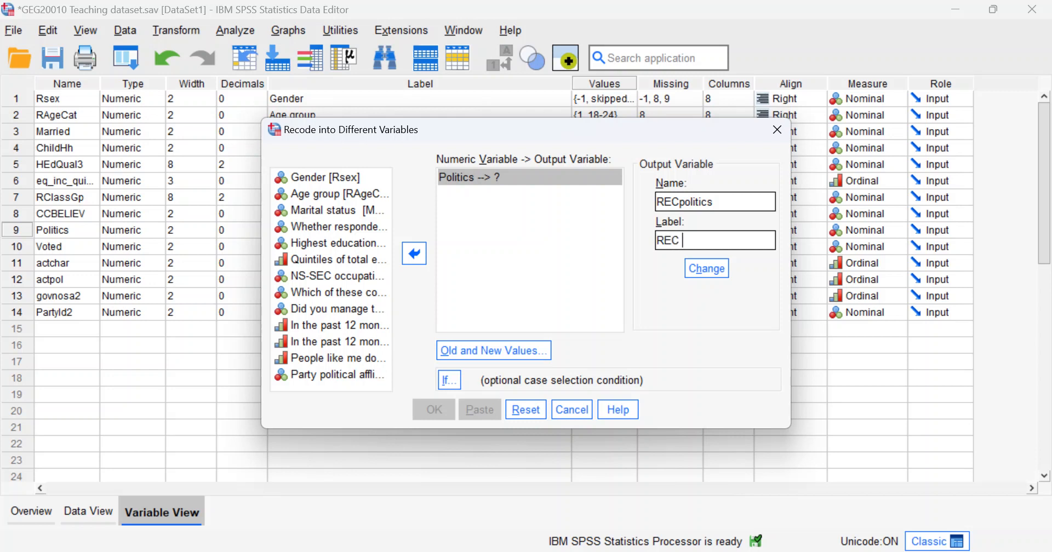
text(Hw much interest do you )
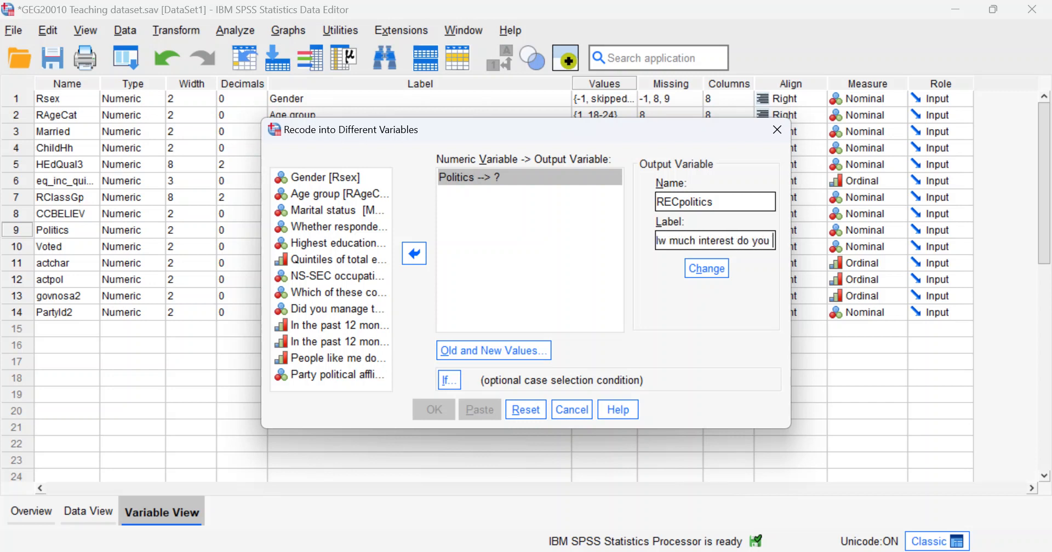
text(have in po)
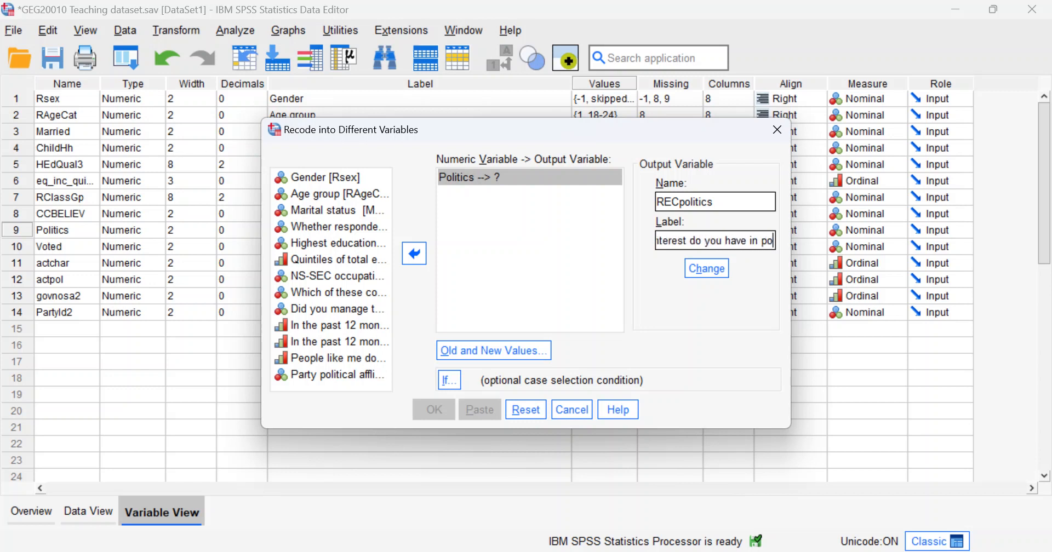
text(litics)
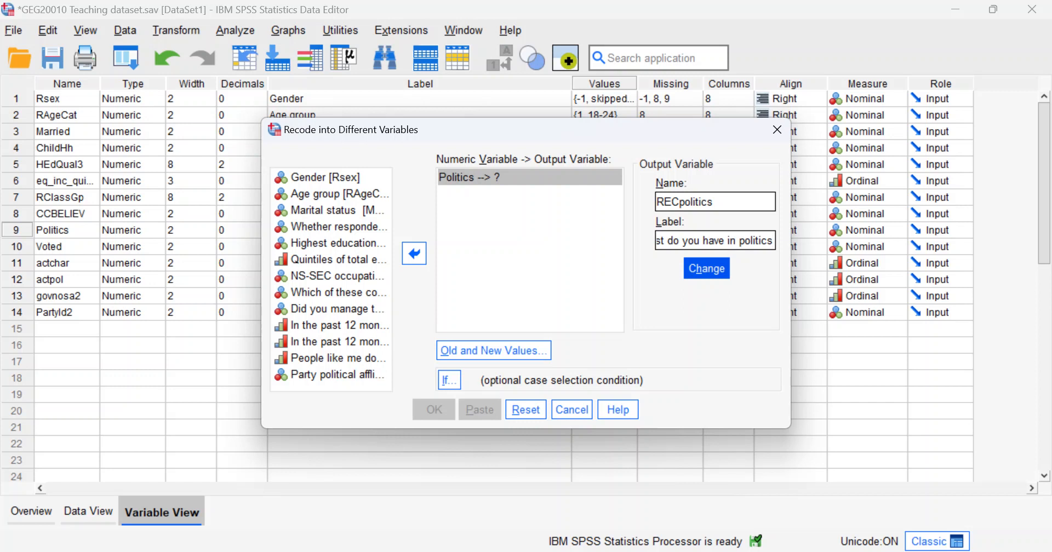
click(706, 269)
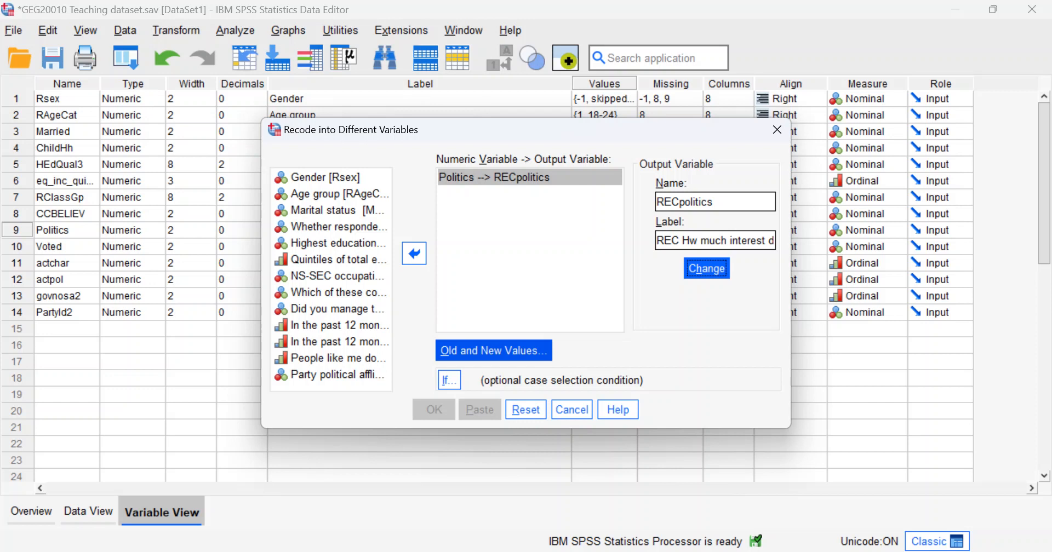
Add a recode rule that turns system- or user-missing old values into system-missing.
click(493, 350)
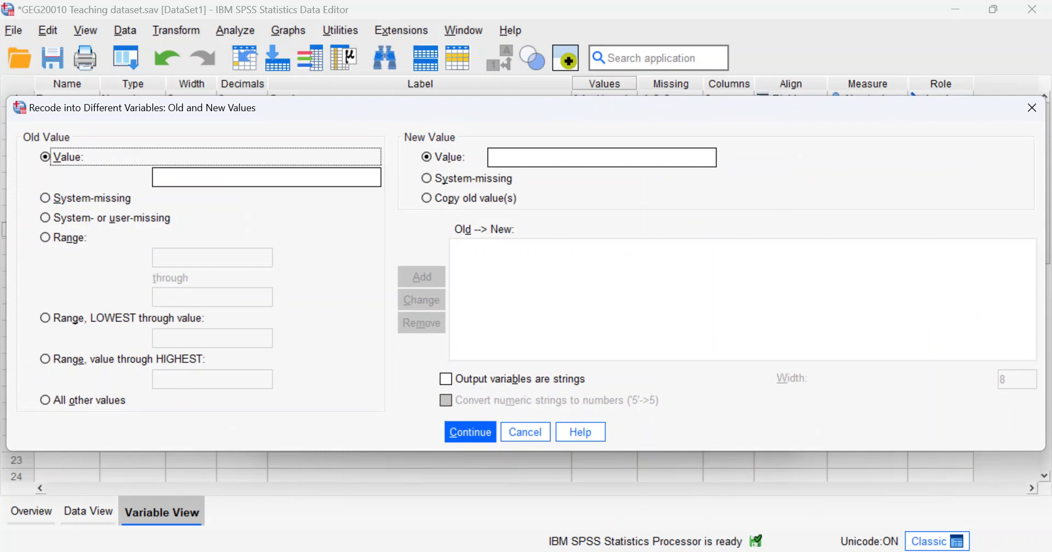
click(44, 197)
click(45, 217)
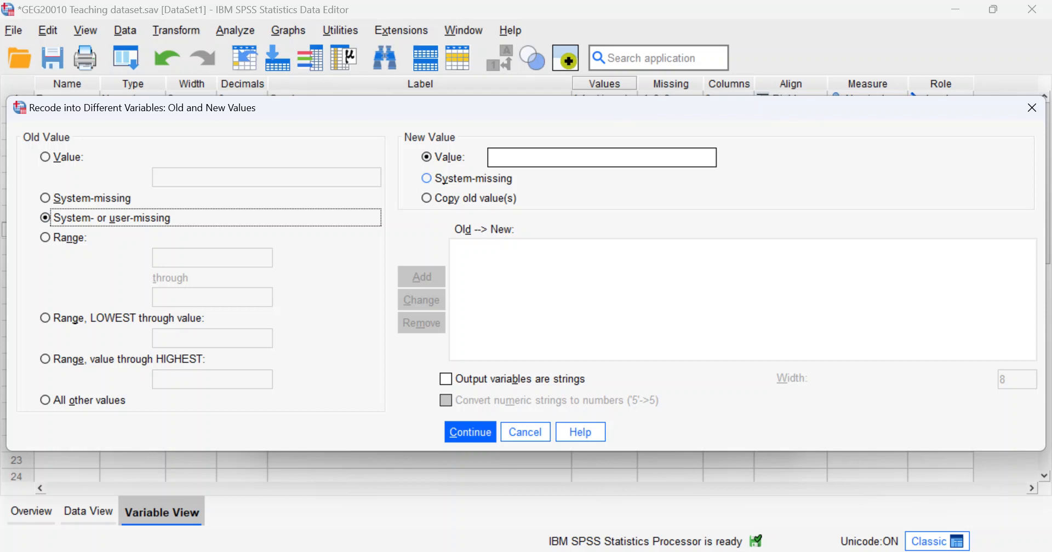
click(427, 179)
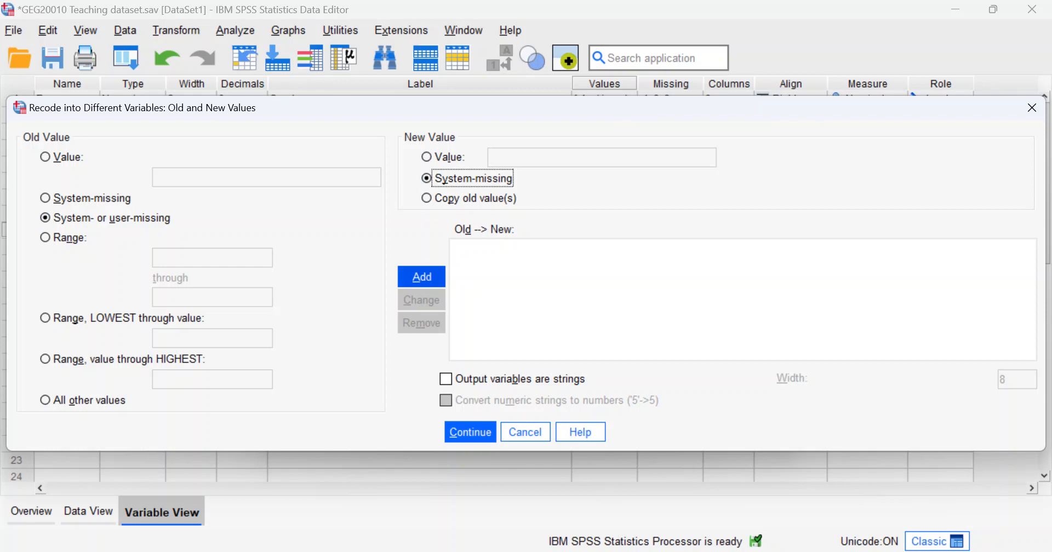
click(421, 276)
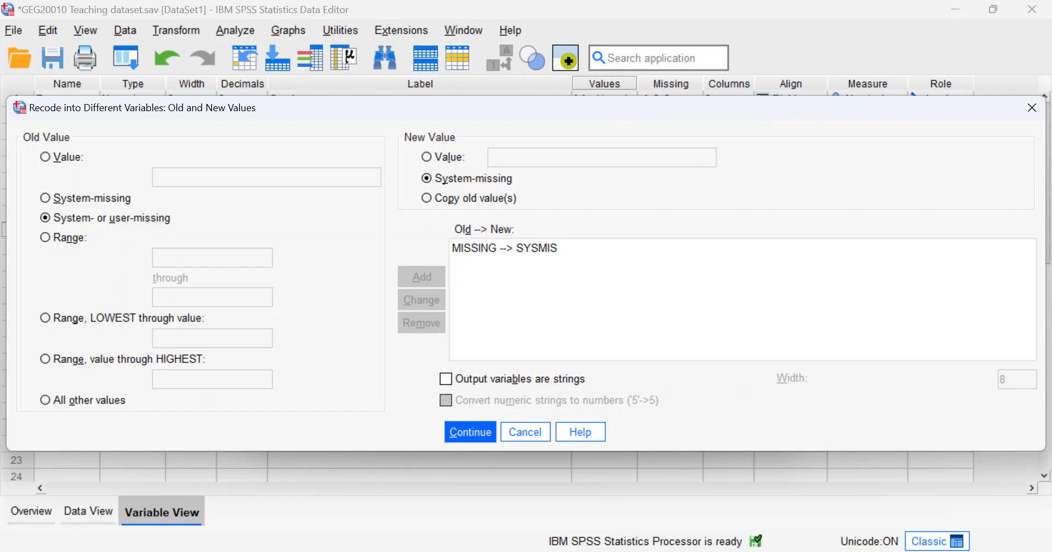
Add a recode rule that maps the old value range 1 through 2 to the new value 1.
click(45, 237)
click(212, 258)
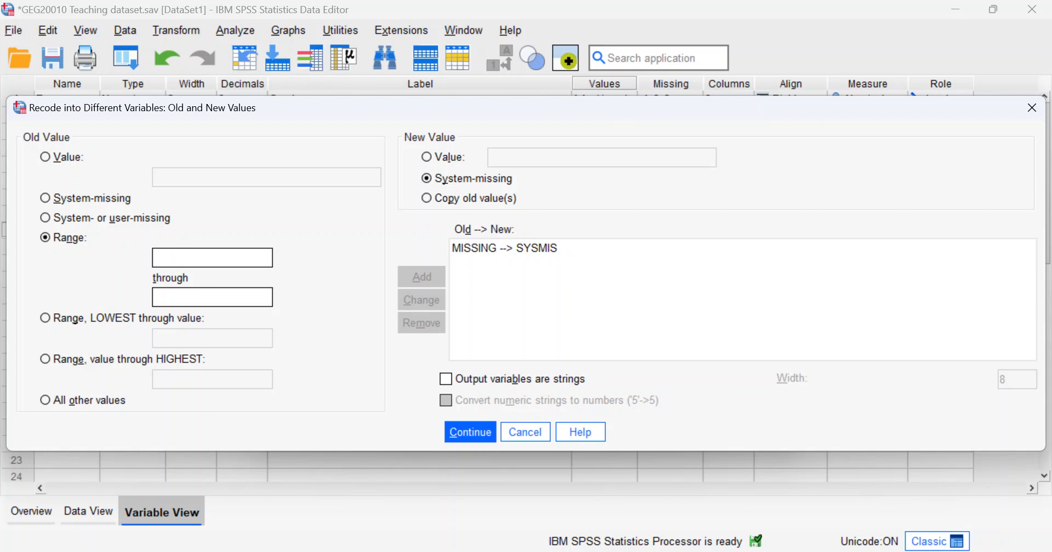
text(1)
click(213, 298)
text(2)
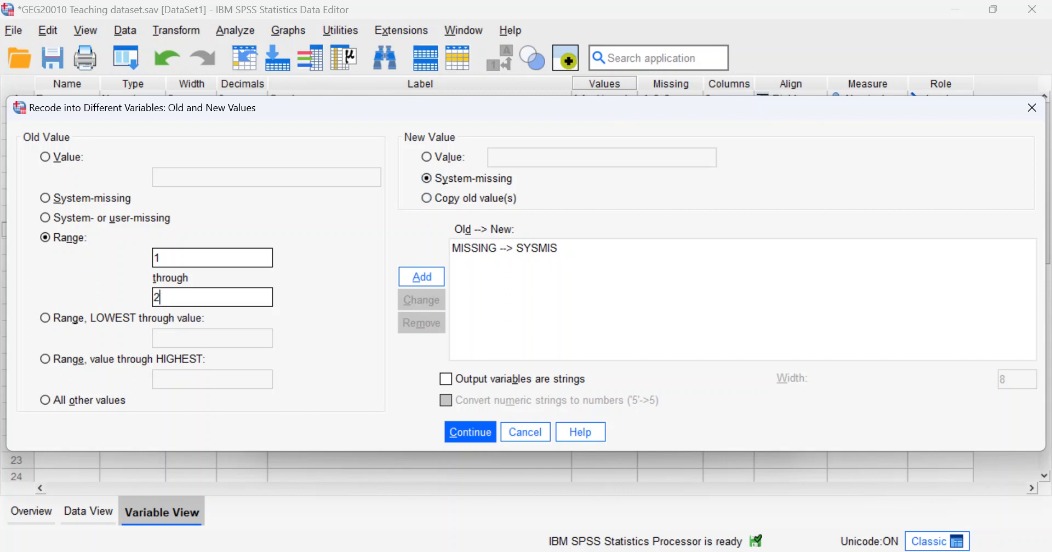
click(427, 158)
click(526, 158)
text(1)
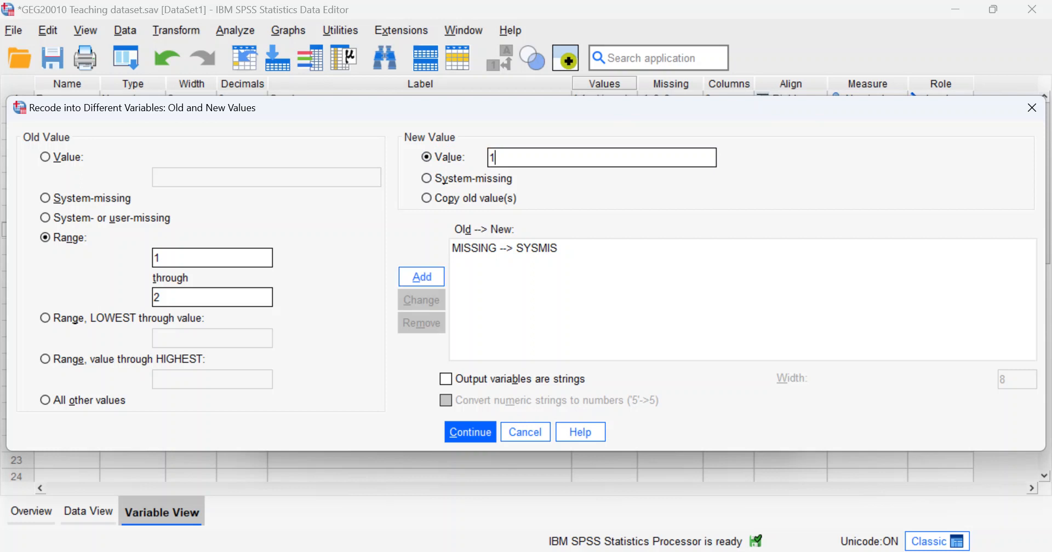
key(Return)
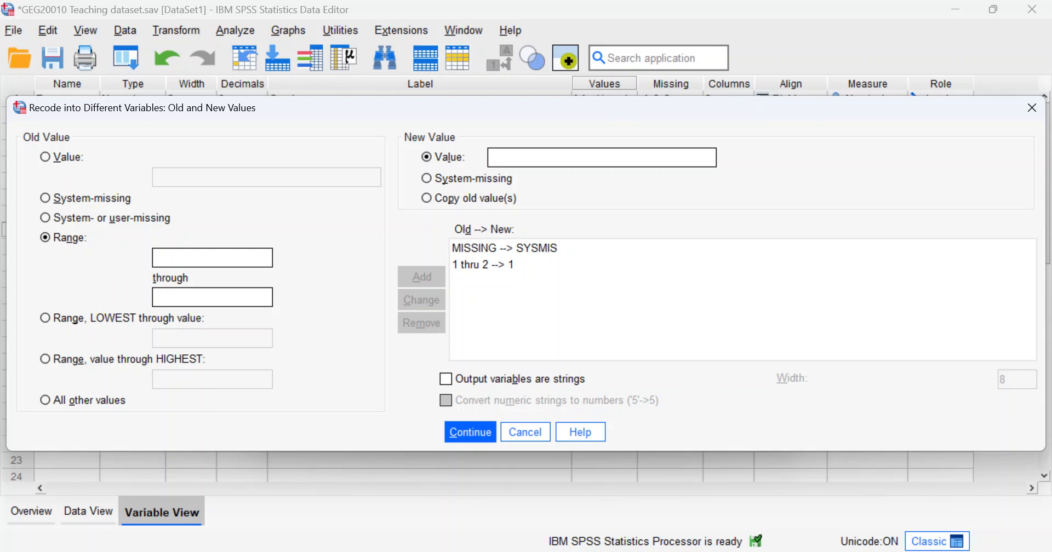
Add a recode rule mapping the range 3 through 5 to the new value 2, and run the recode.
text(3)
click(212, 298)
text(5)
click(602, 157)
text(2)
key(alt+a)
key(Return)
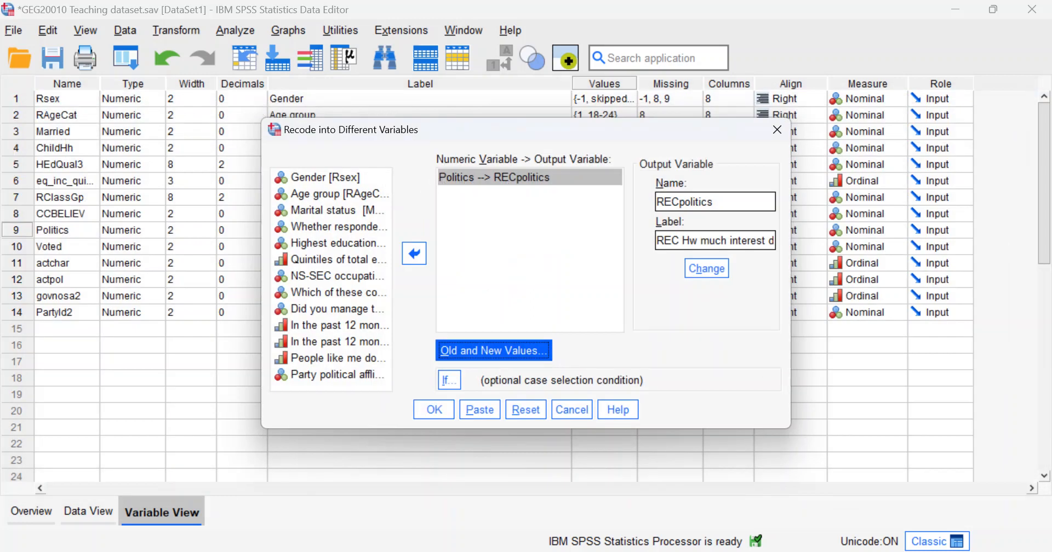
click(434, 409)
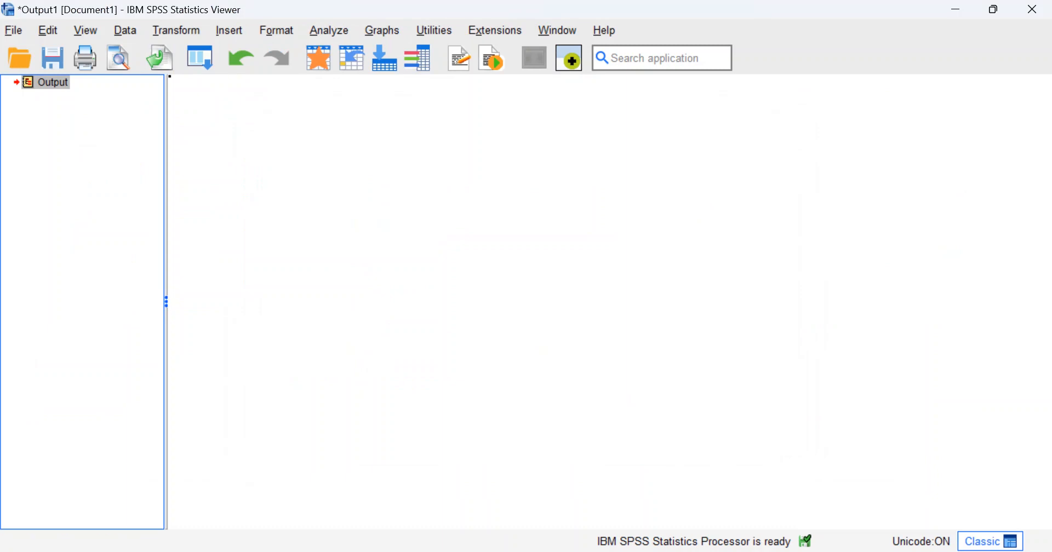
Run a Frequencies table for the recoded interest in politics variable.
click(329, 30)
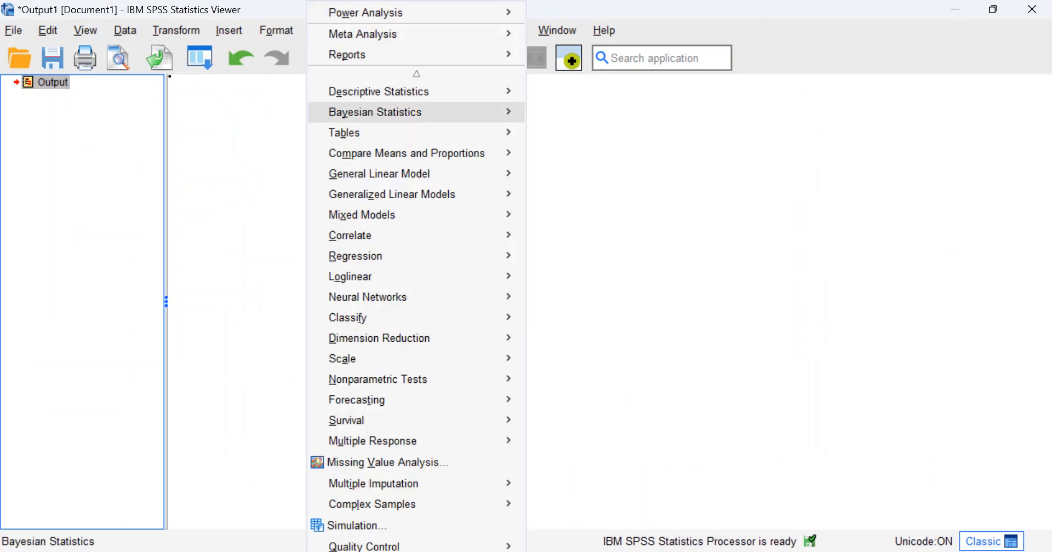
mouse_move(416, 92)
click(564, 95)
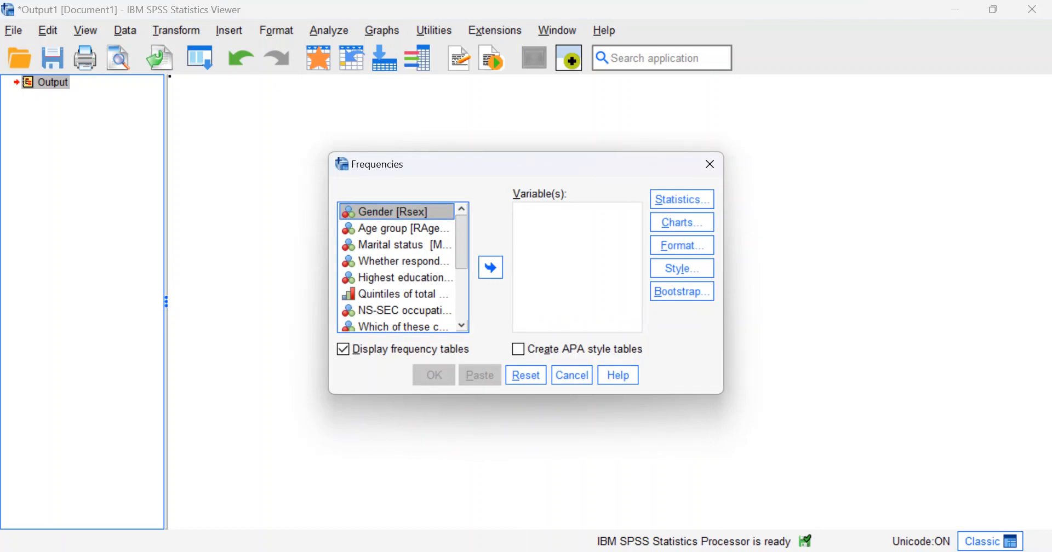
drag(461, 241, 460, 293)
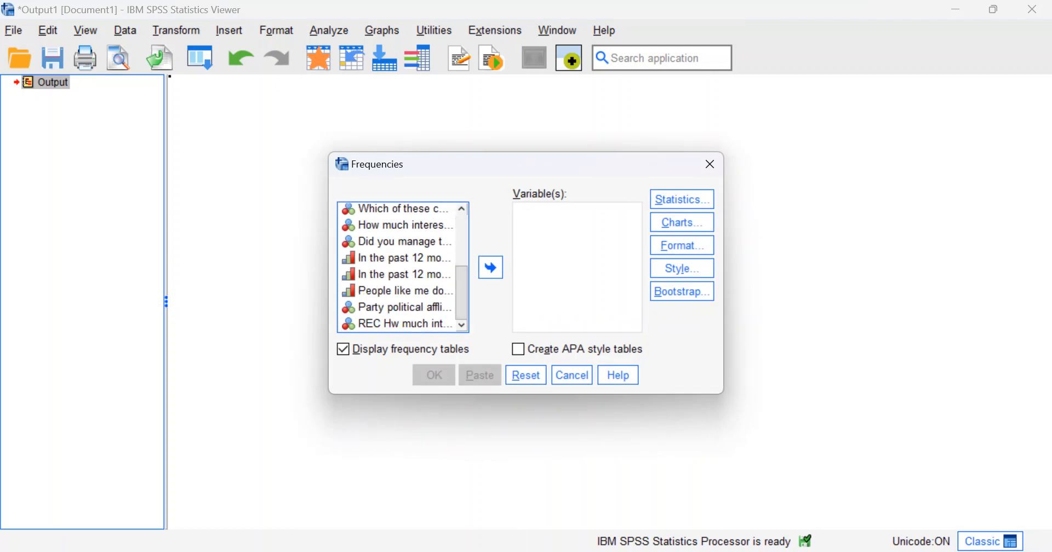
click(405, 324)
click(491, 267)
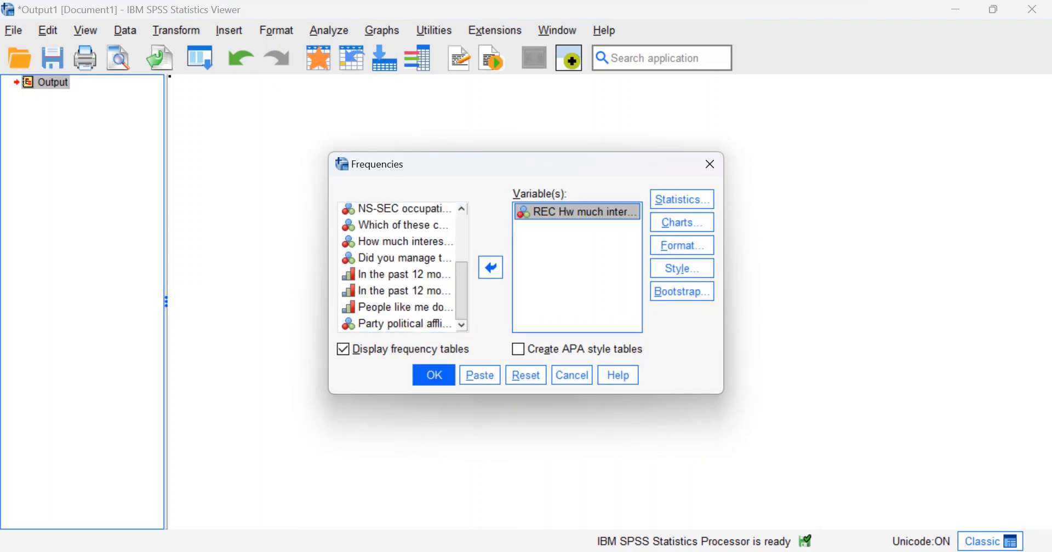
click(434, 375)
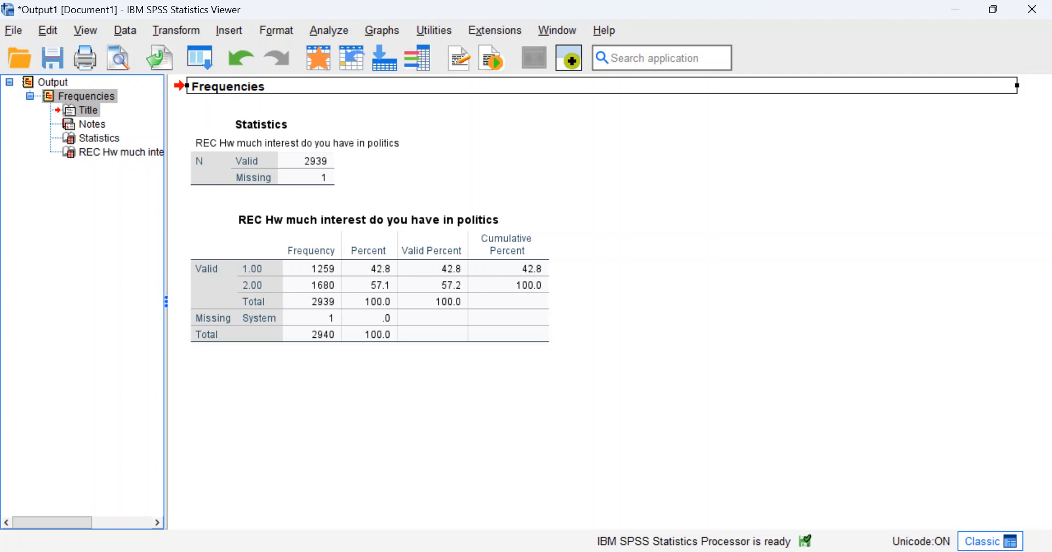
Run a crosstab with the original interest in politics variable in rows and the recoded REC variable in columns.
click(328, 30)
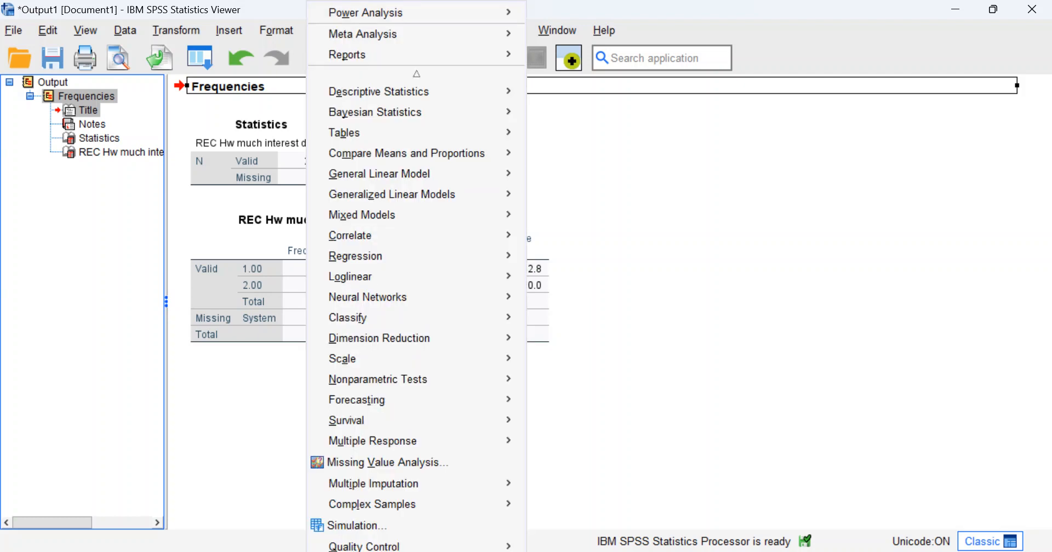
mouse_move(383, 133)
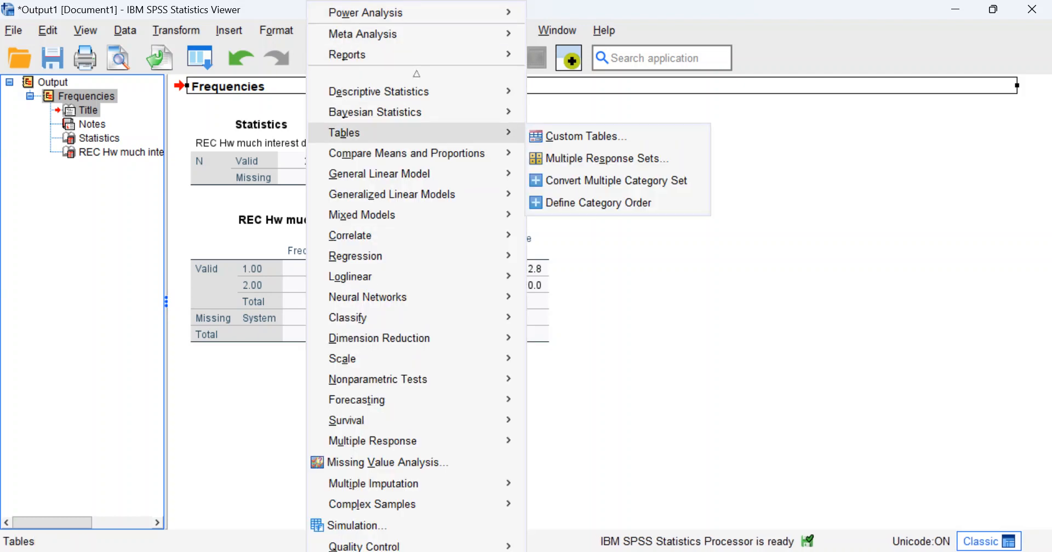
mouse_move(378, 91)
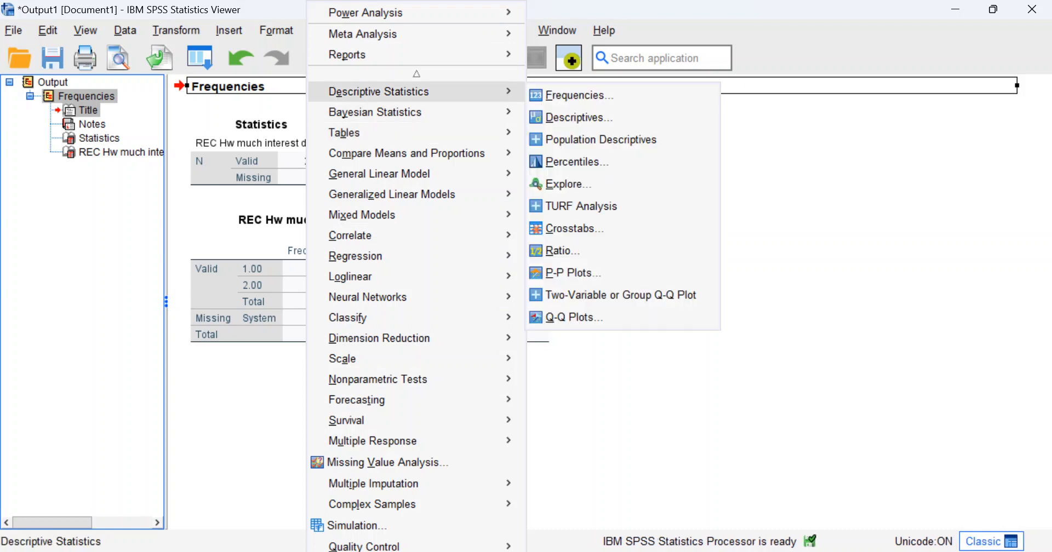
click(570, 227)
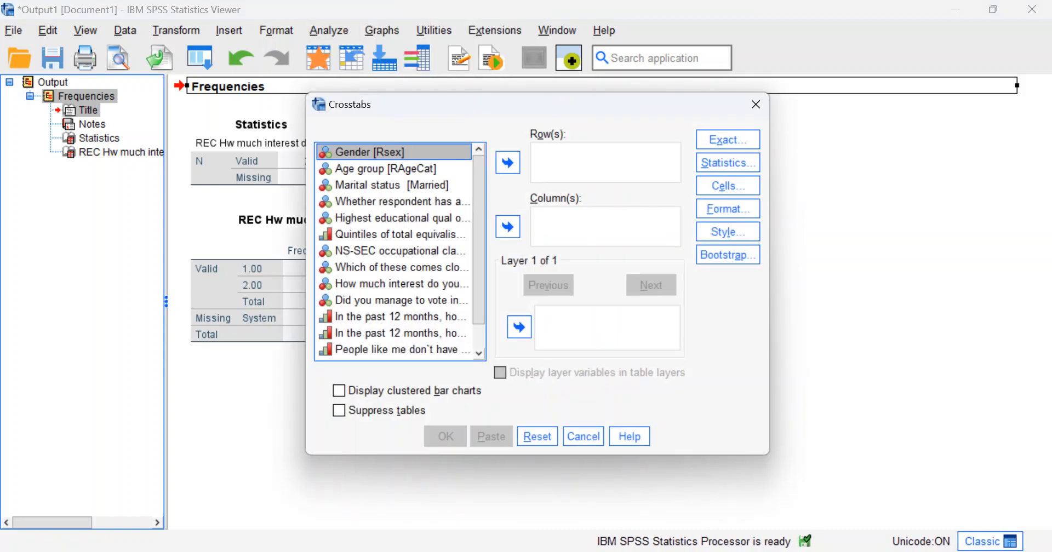
scroll(399, 251, down, 1)
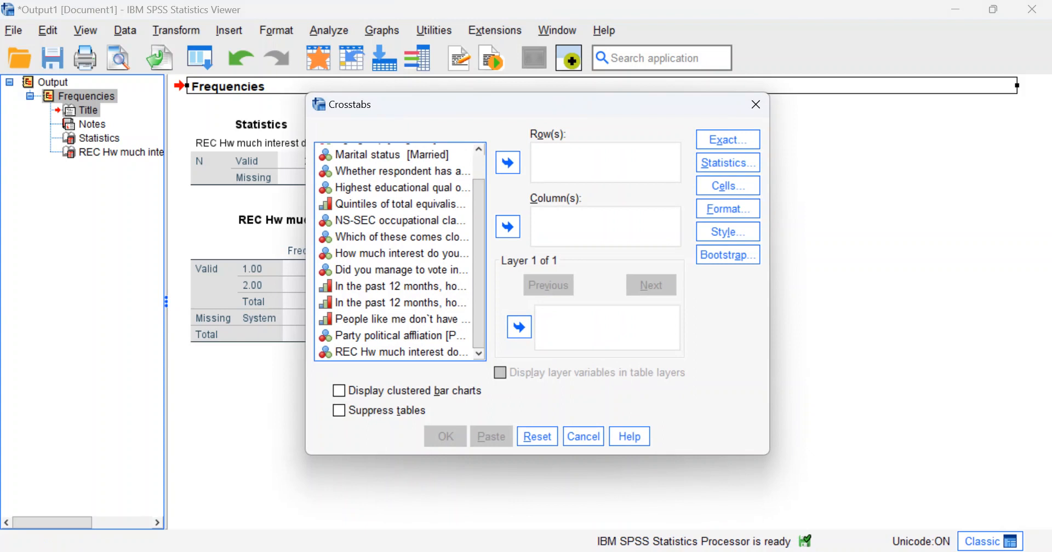
click(402, 253)
click(508, 162)
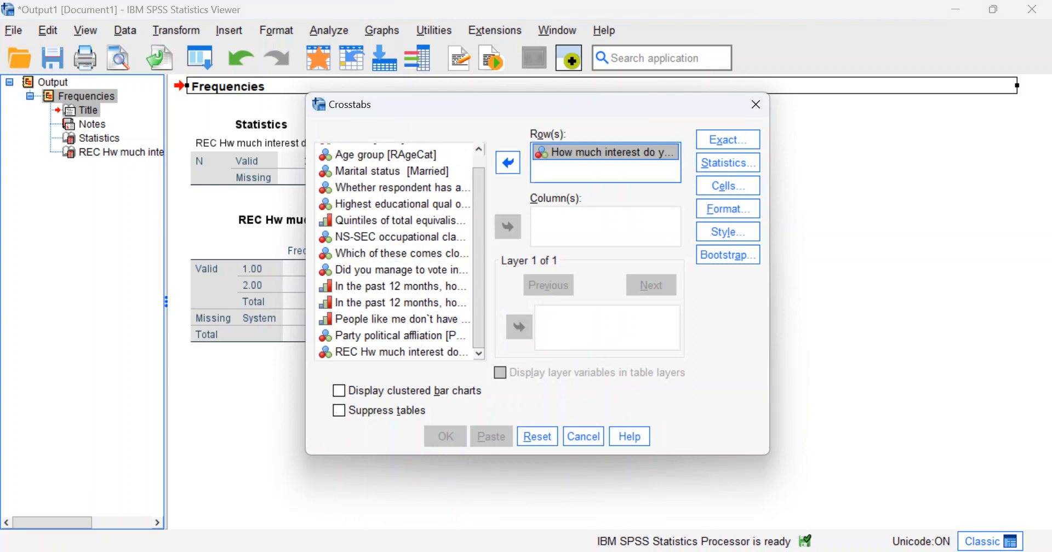
click(401, 351)
click(507, 226)
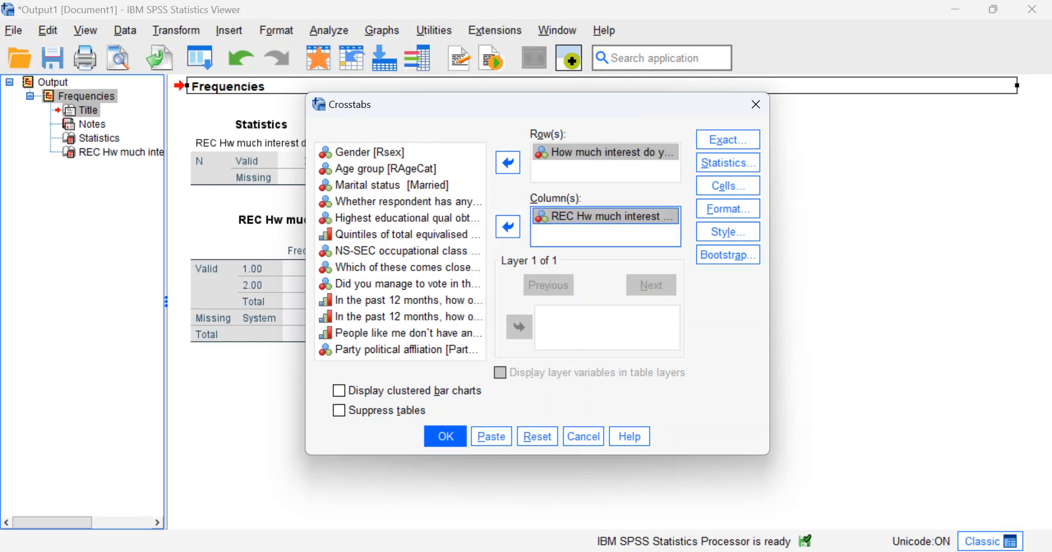
key(Return)
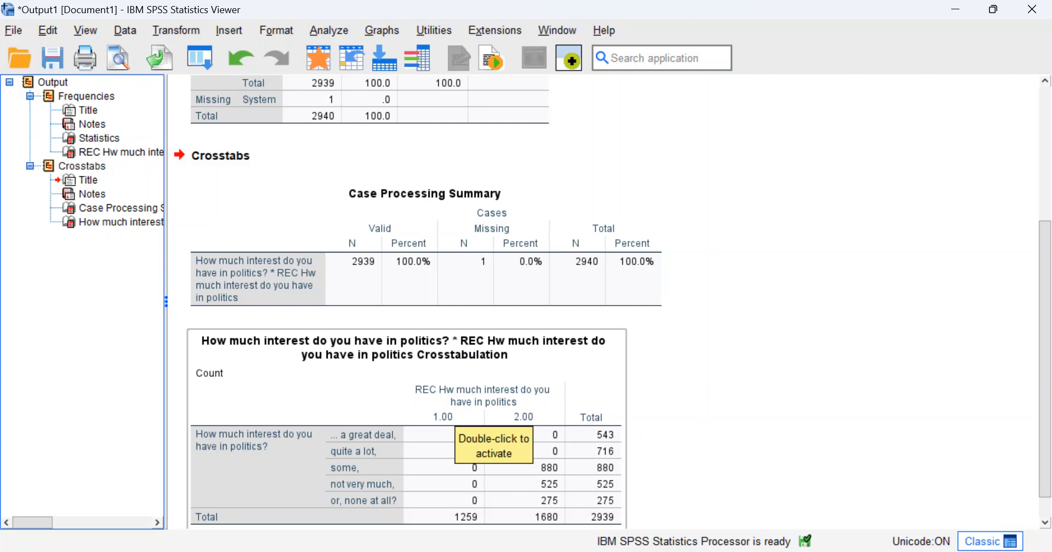
Switch to the GEG20010 Teaching dataset window and open the value labels of the RECpolitics variable.
mouse_move(748, 551)
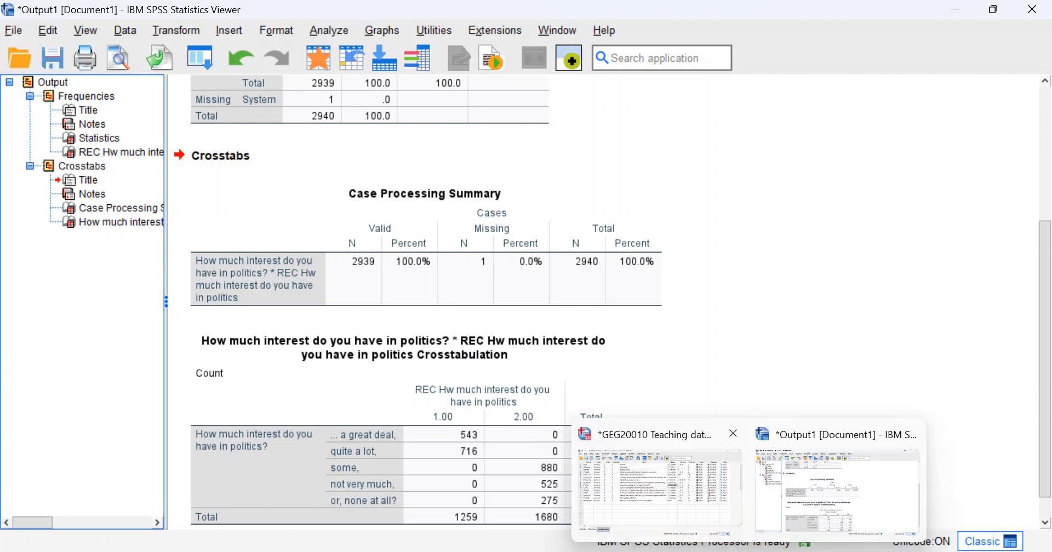
click(557, 30)
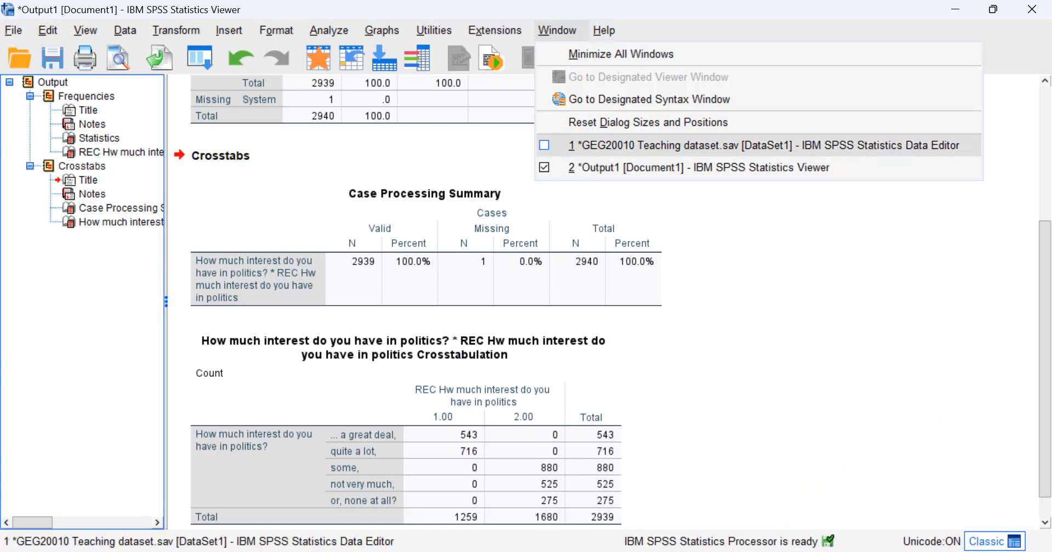
key(Return)
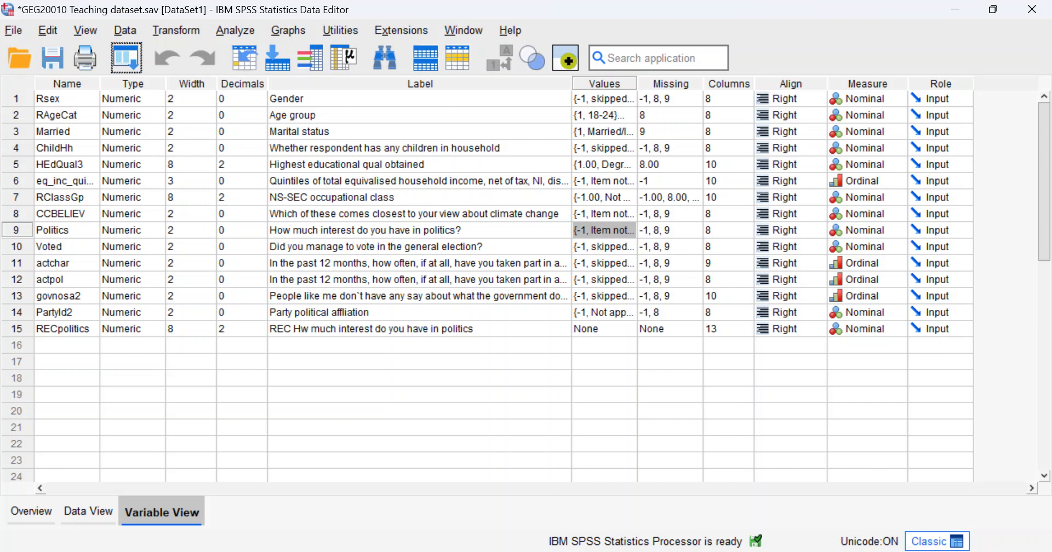
click(628, 329)
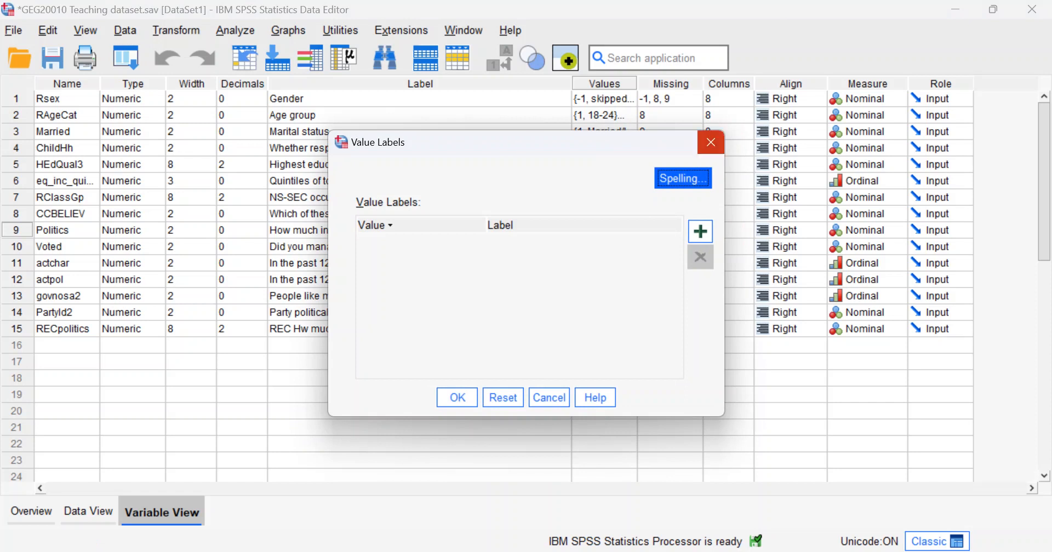
click(710, 142)
click(628, 329)
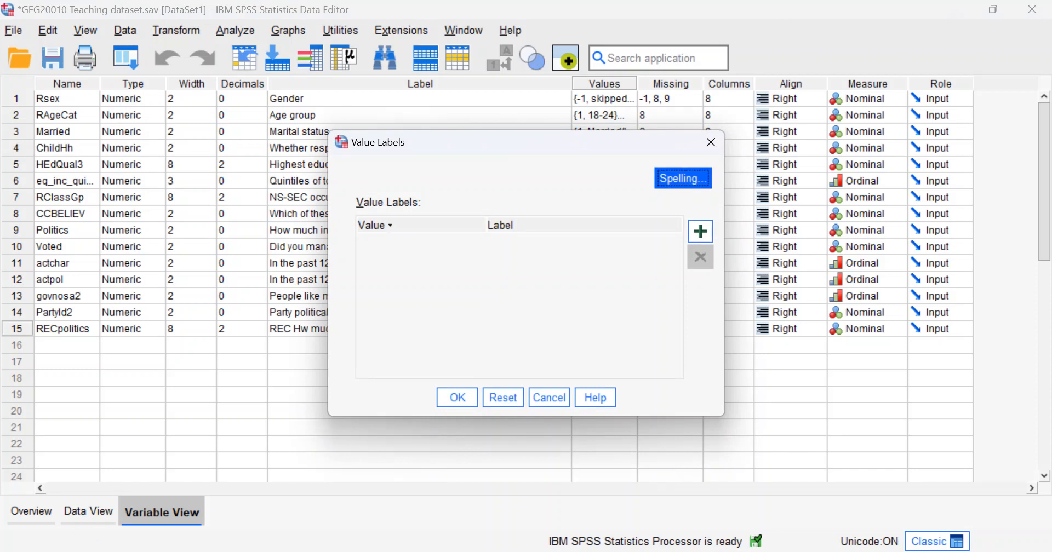
Add a value label for RECpolitics that names value 1 "A great deal/quite a lot of interest".
click(700, 231)
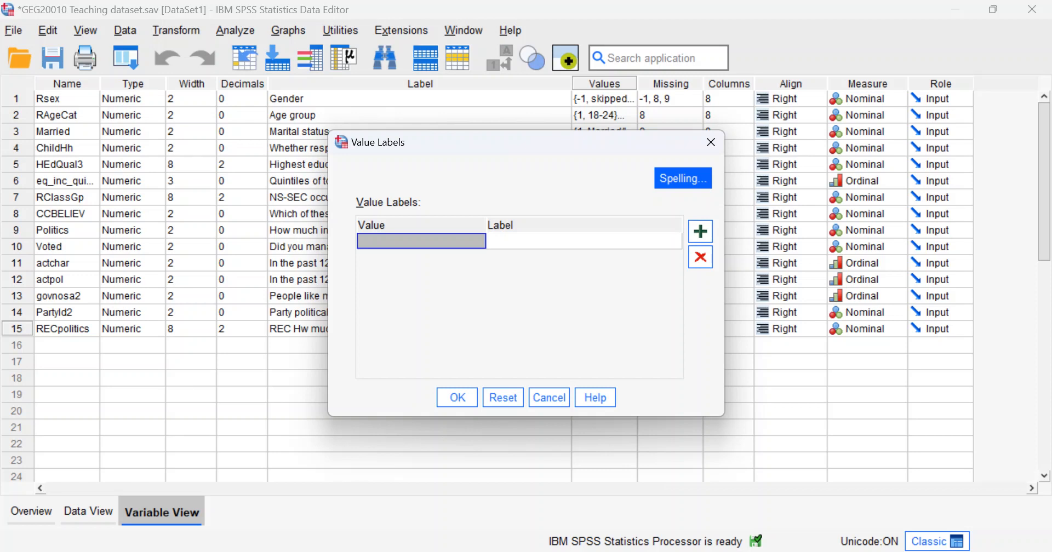
text(1)
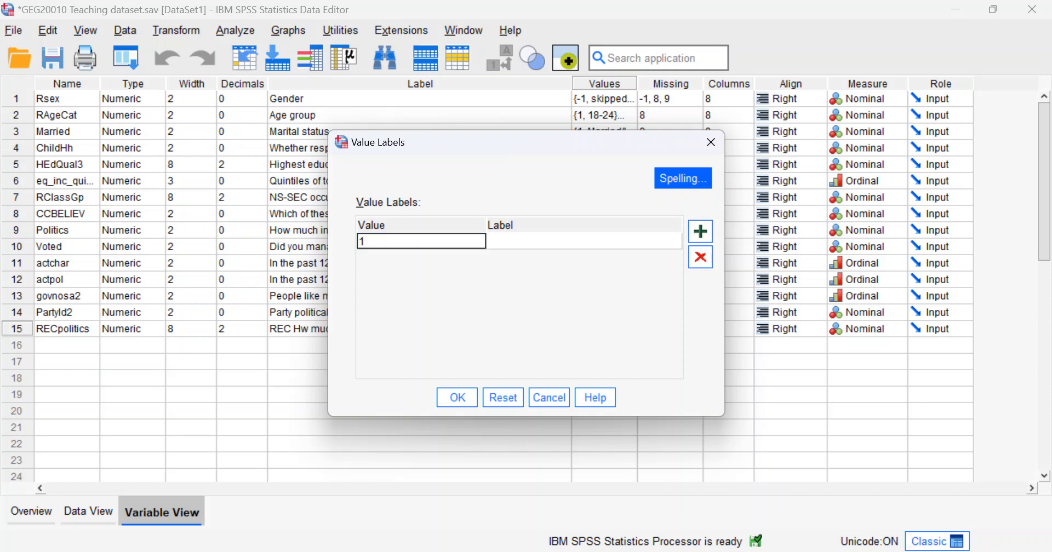
key(Tab)
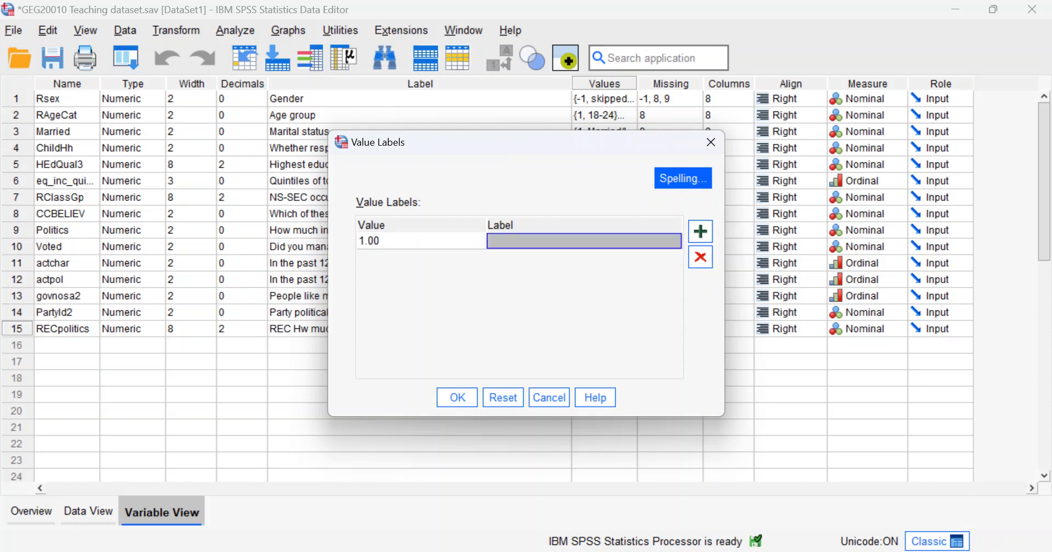
text(Some or a)
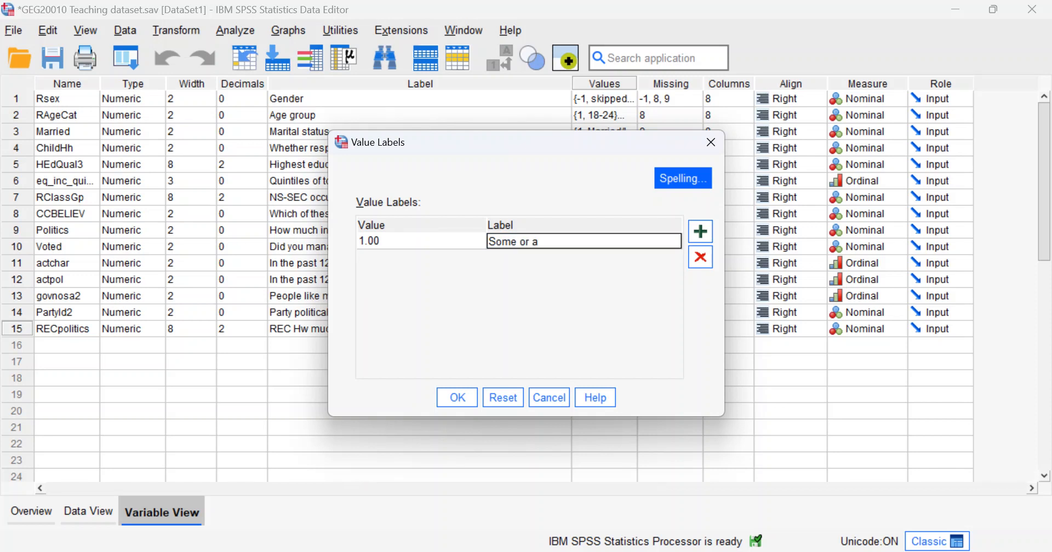
key(BackSpace)
key(BackSpace)
key(BackSpace)
key(BackSpace)
key(BackSpace)
key(BackSpace)
key(BackSpace)
text(G)
key(BackSpace)
text(A great deal/quite a)
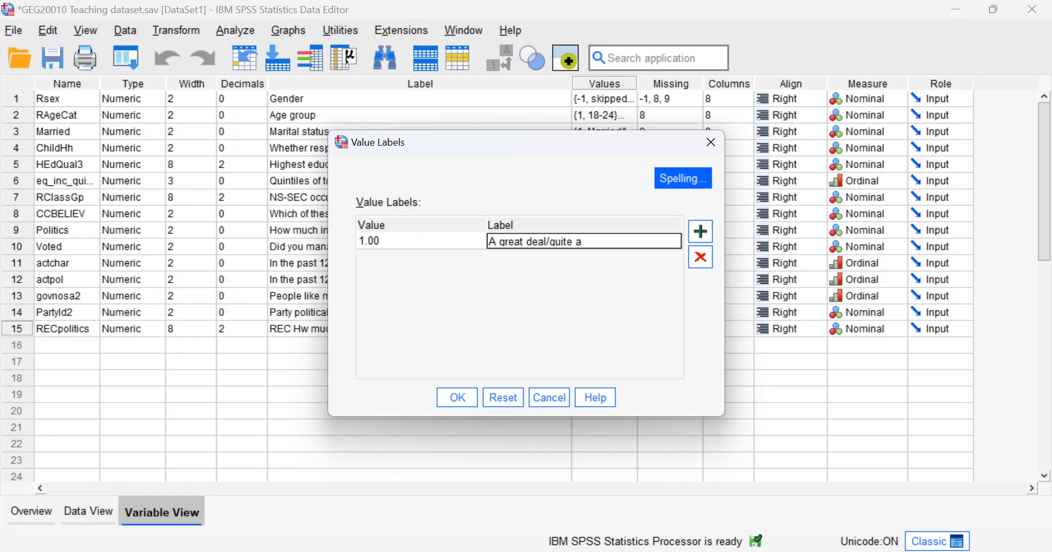
text( lot of interest)
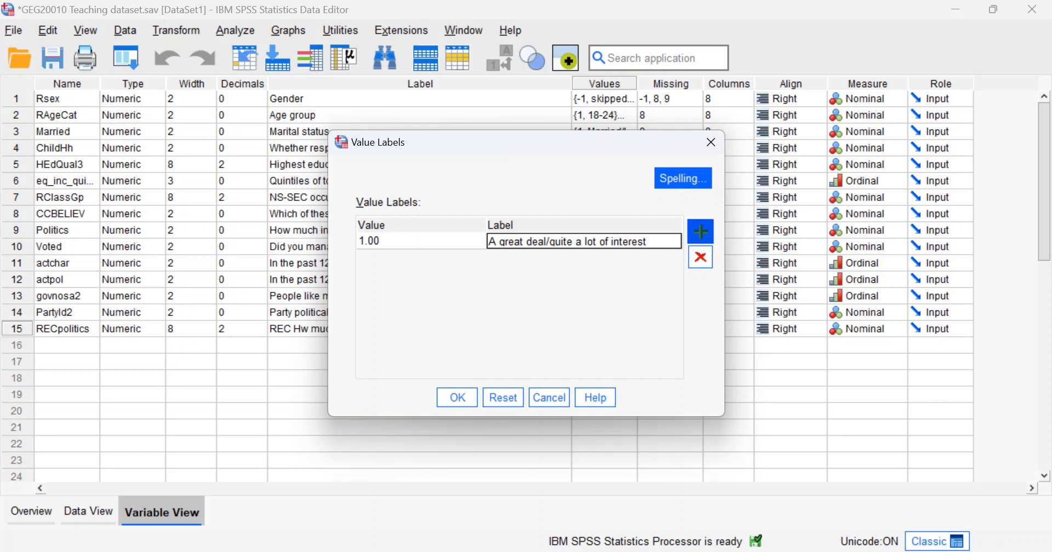
Label value 2 of RECpolitics "Some or no interest" and apply the value labels.
click(700, 231)
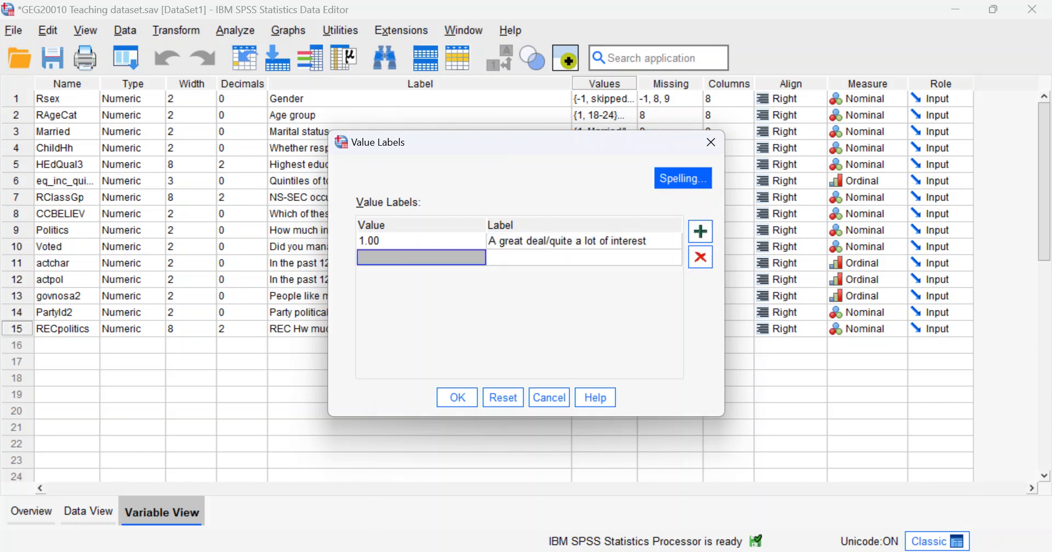
text(2)
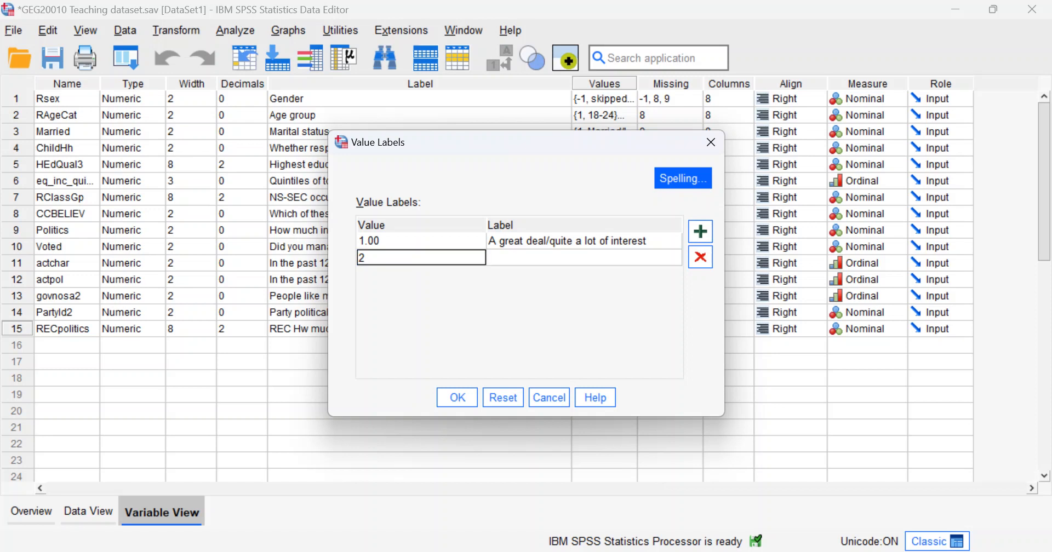
key(Tab)
text(So)
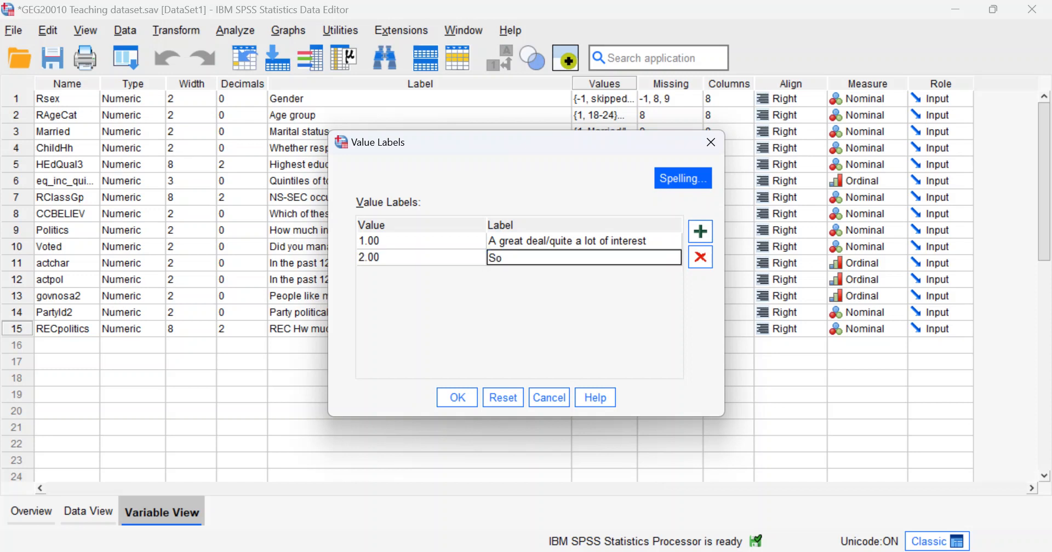
text(me or no interest)
key(Return)
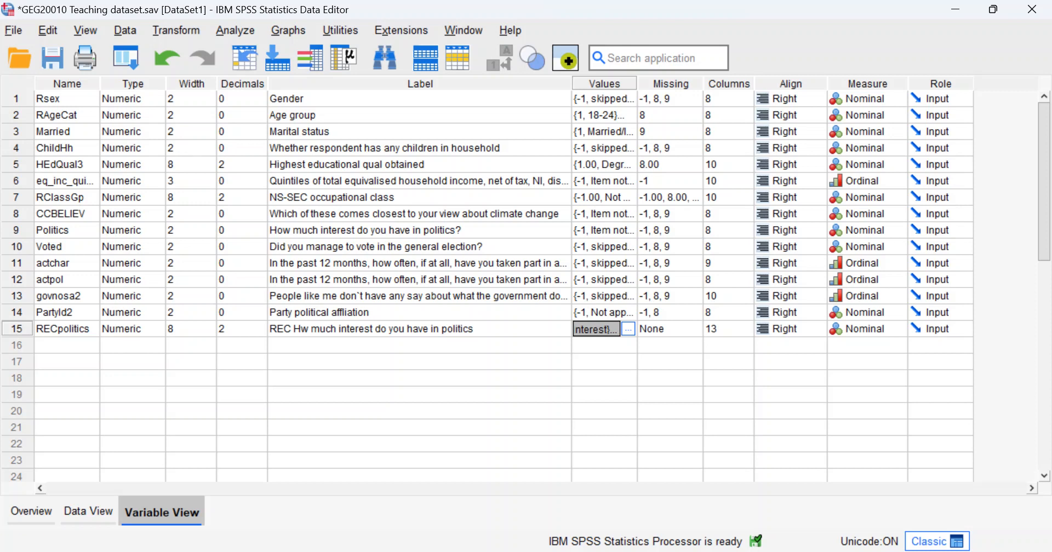
Reset the Crosstabs setup, and assign the climate change view variable to rows and the recoded interest in politics variable to columns.
click(126, 58)
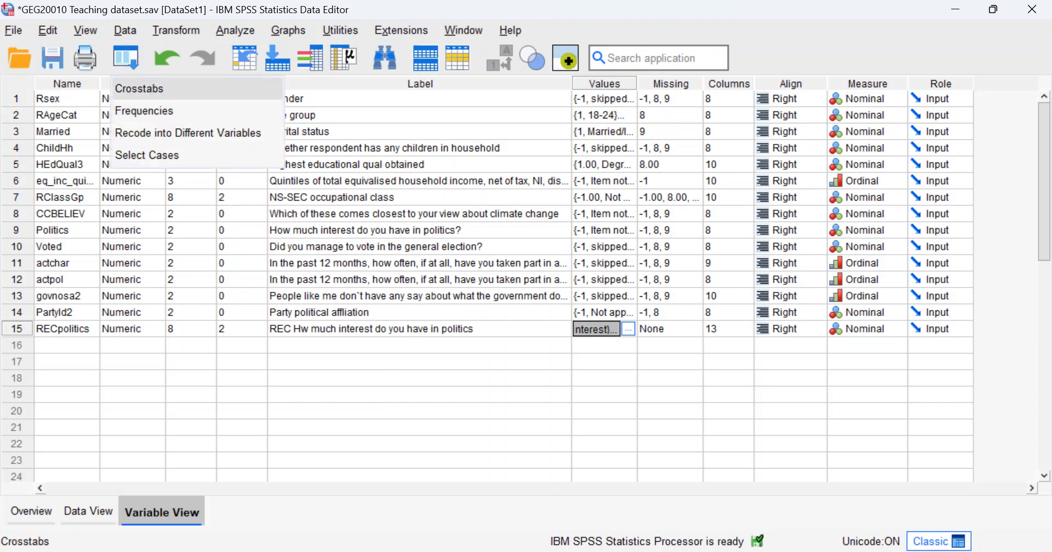
click(139, 89)
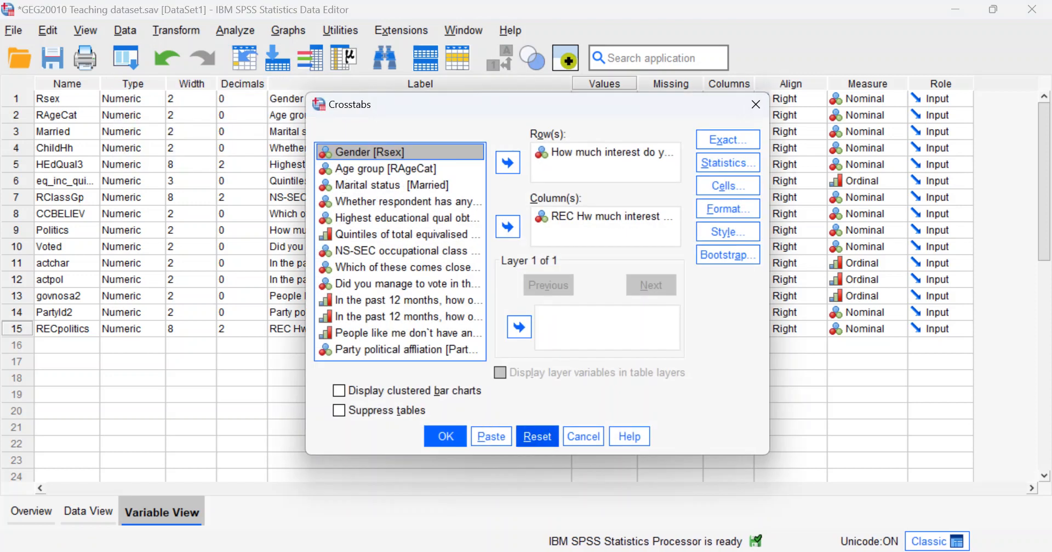
click(536, 436)
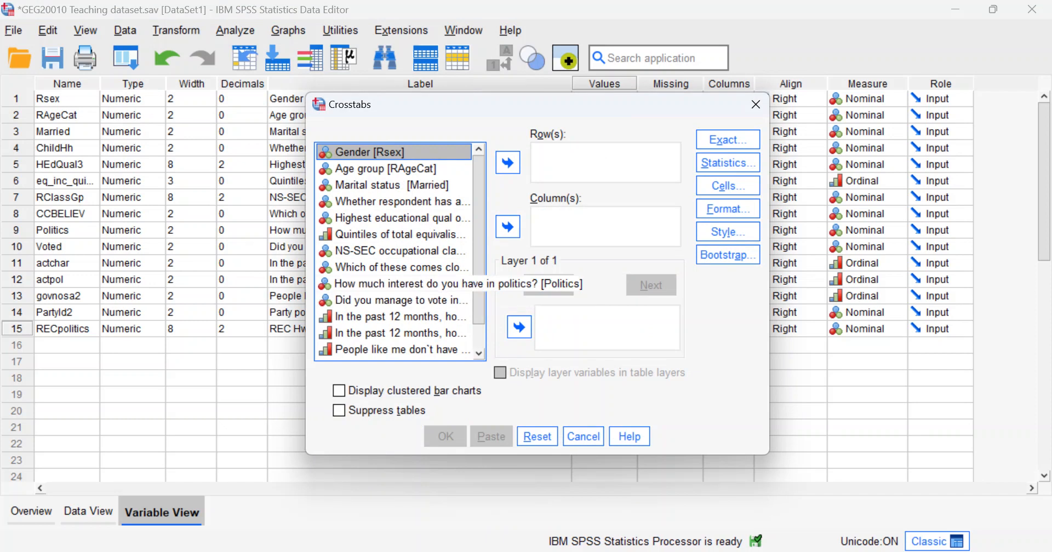
click(402, 268)
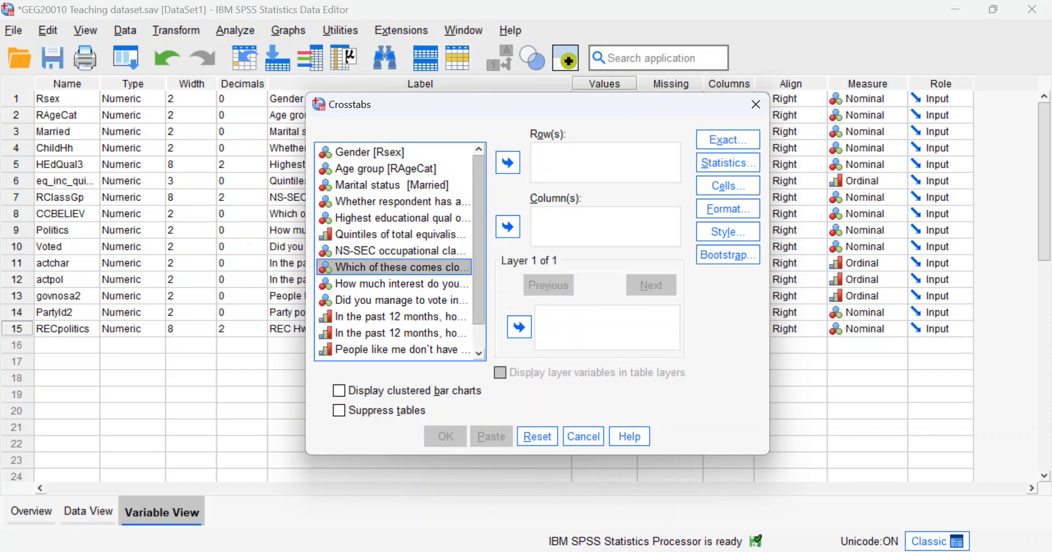
click(508, 162)
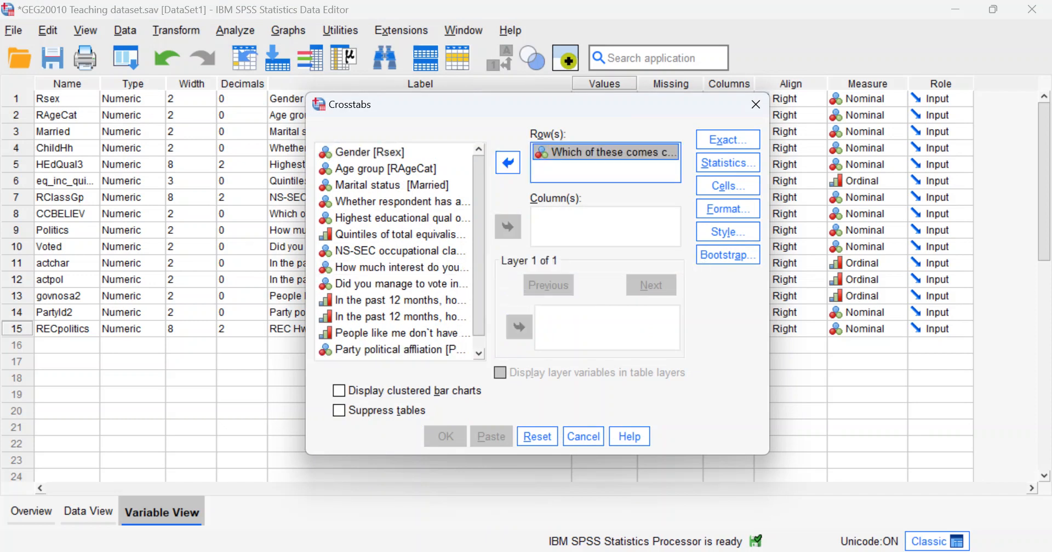
scroll(403, 237, down, 2)
click(402, 351)
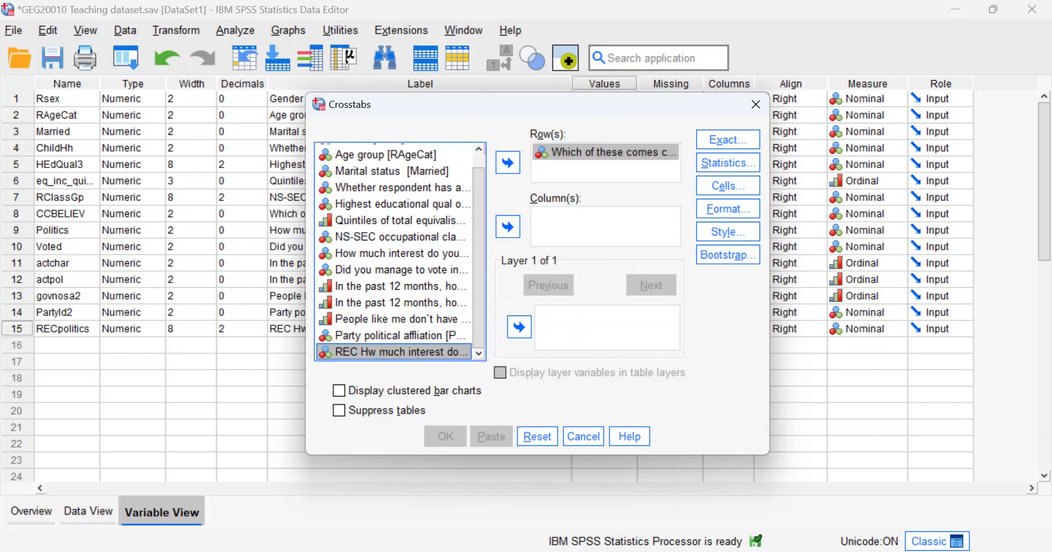
click(508, 226)
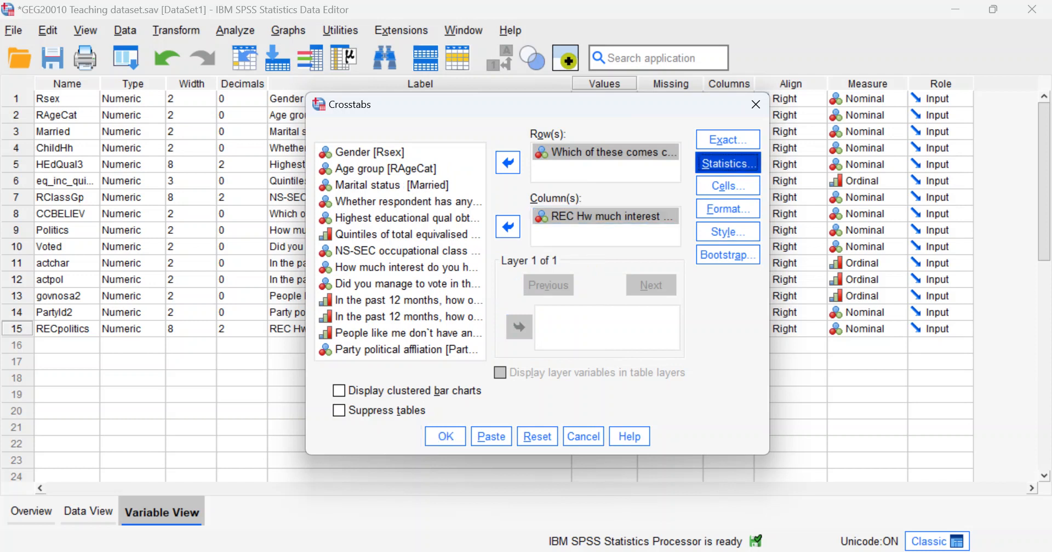
Request the chi-square statistic for the crosstab.
click(728, 163)
click(422, 161)
click(488, 410)
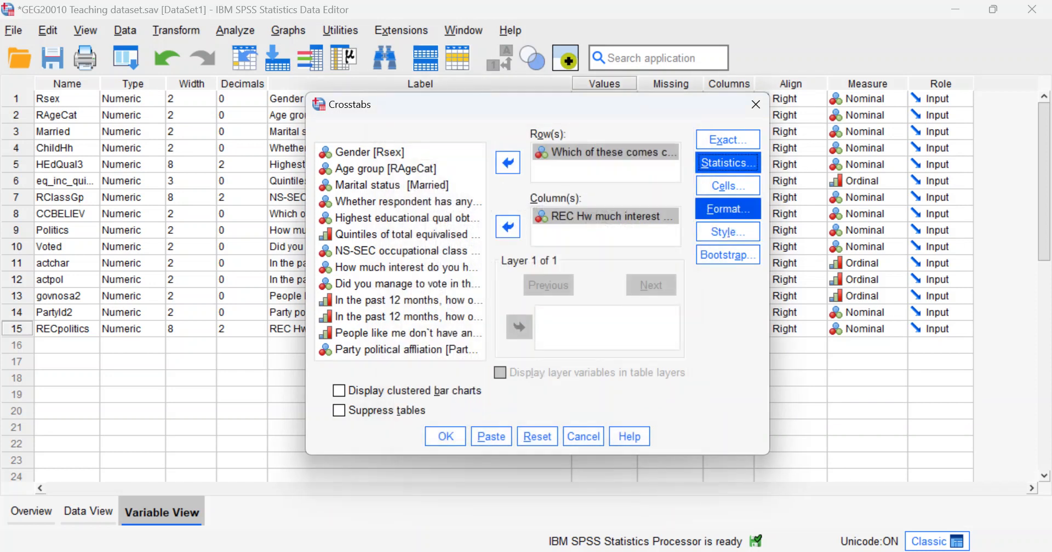
Include column percentages in the crosstab cells and run the analysis.
click(727, 186)
click(397, 280)
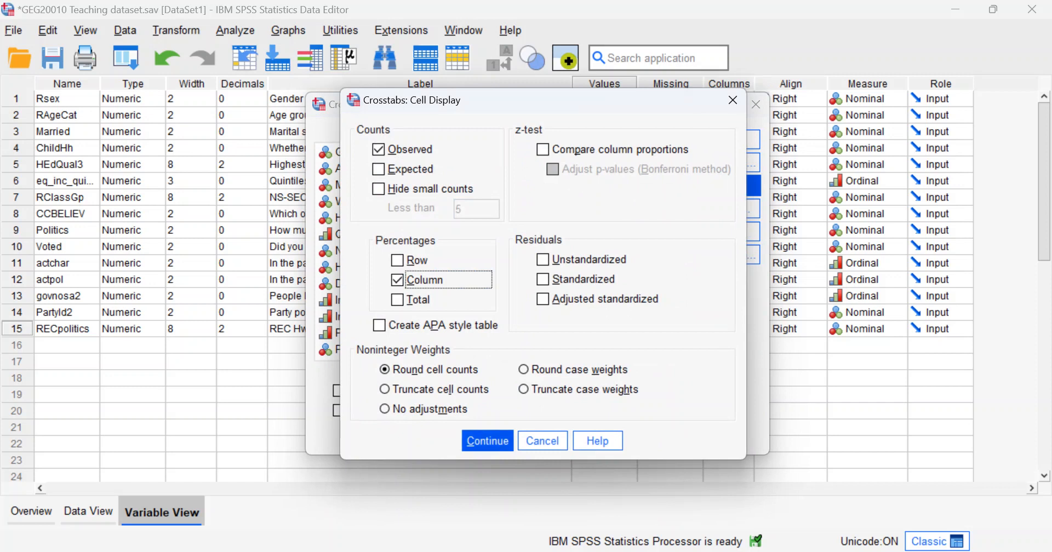
click(487, 441)
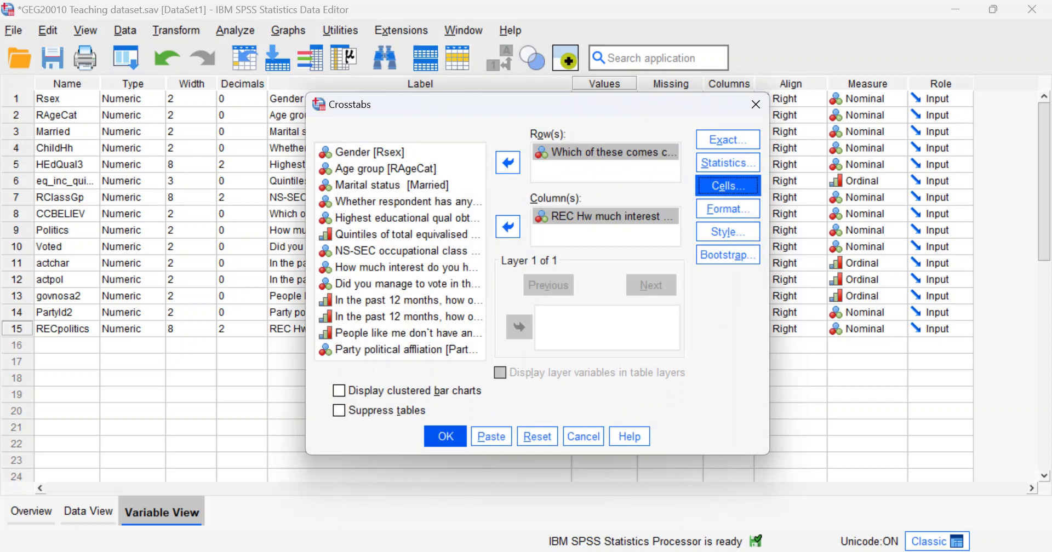
click(446, 437)
Examine the climate change by recoded political interest crosstabulation and its Chi-Square Tests table.
scroll(493, 301, down, 3)
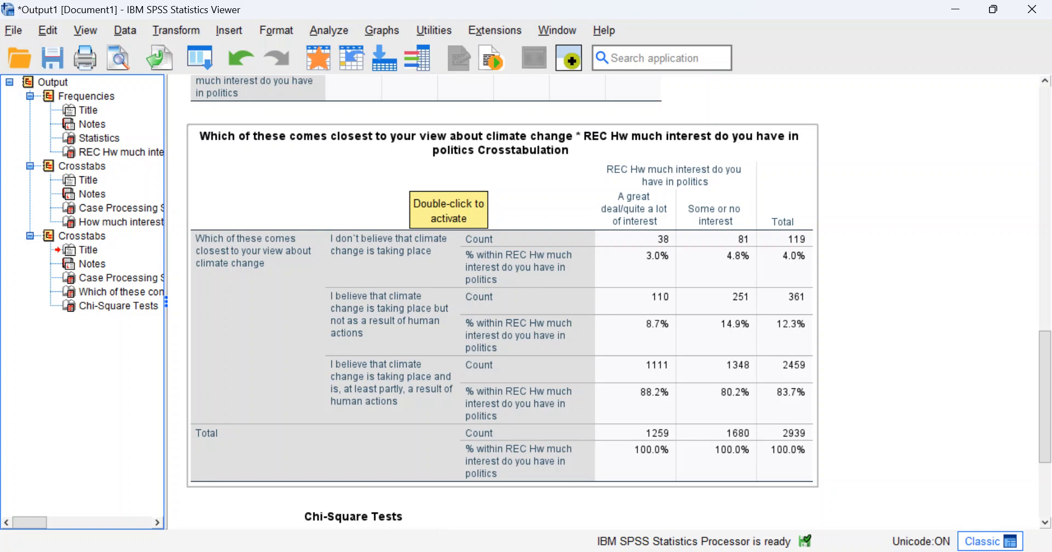
scroll(449, 186, down, 5)
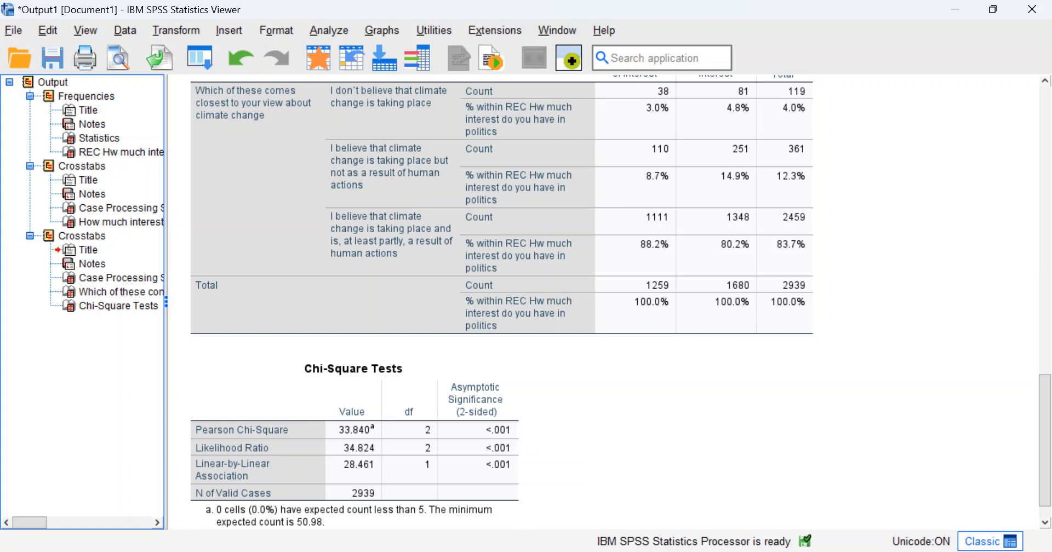
scroll(501, 301, up, 3)
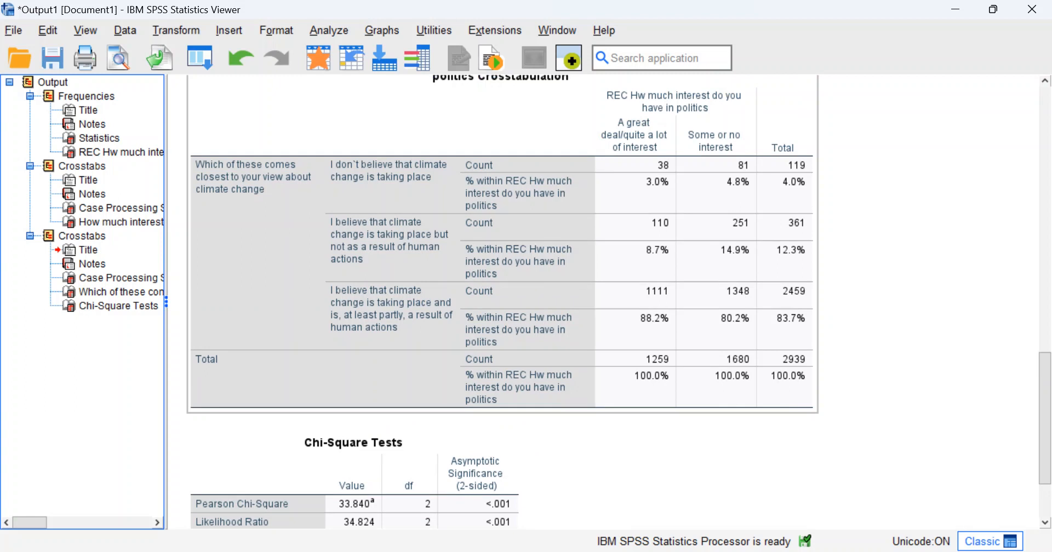
scroll(603, 302, down, 3)
scroll(602, 301, down, 2)
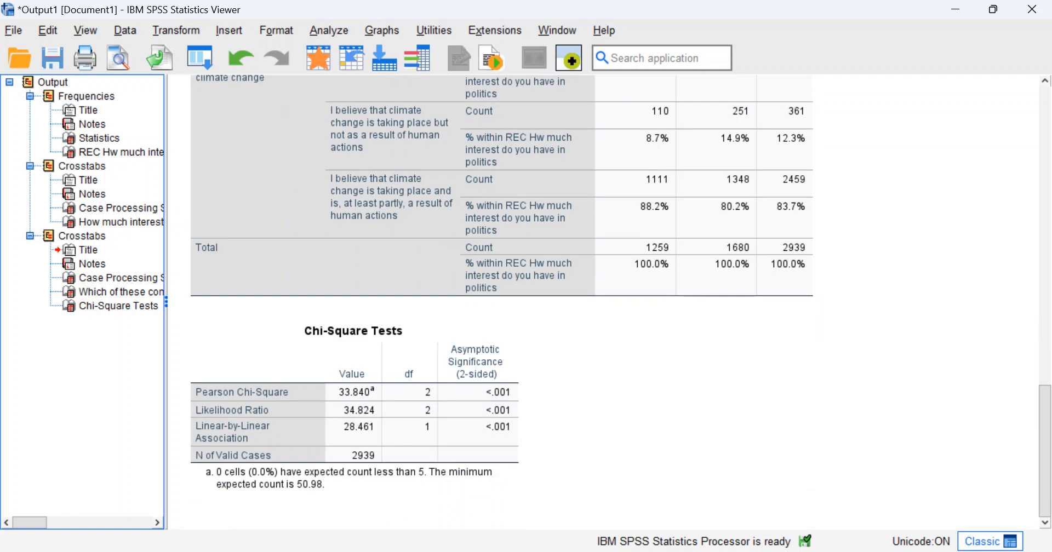
scroll(501, 301, up, 6)
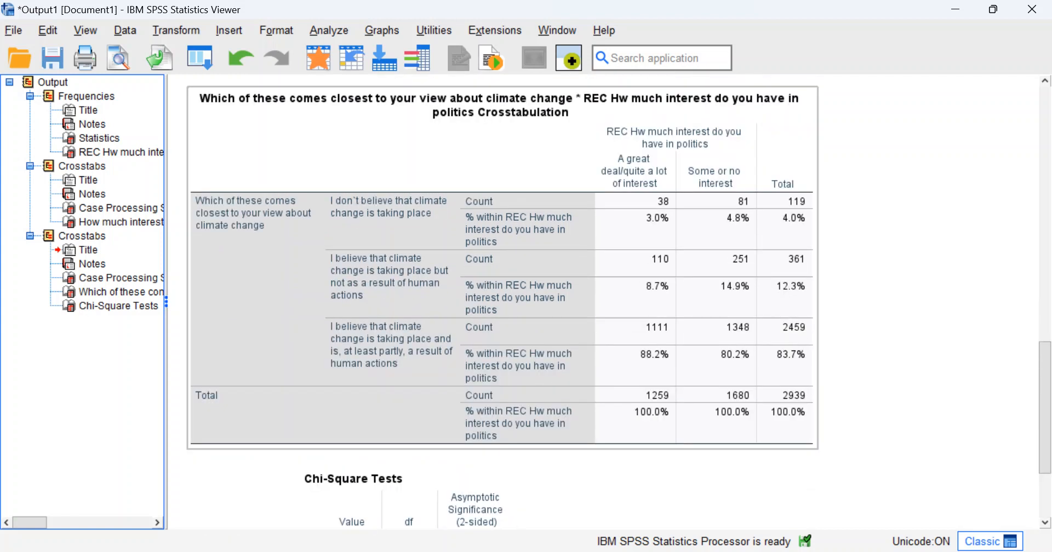